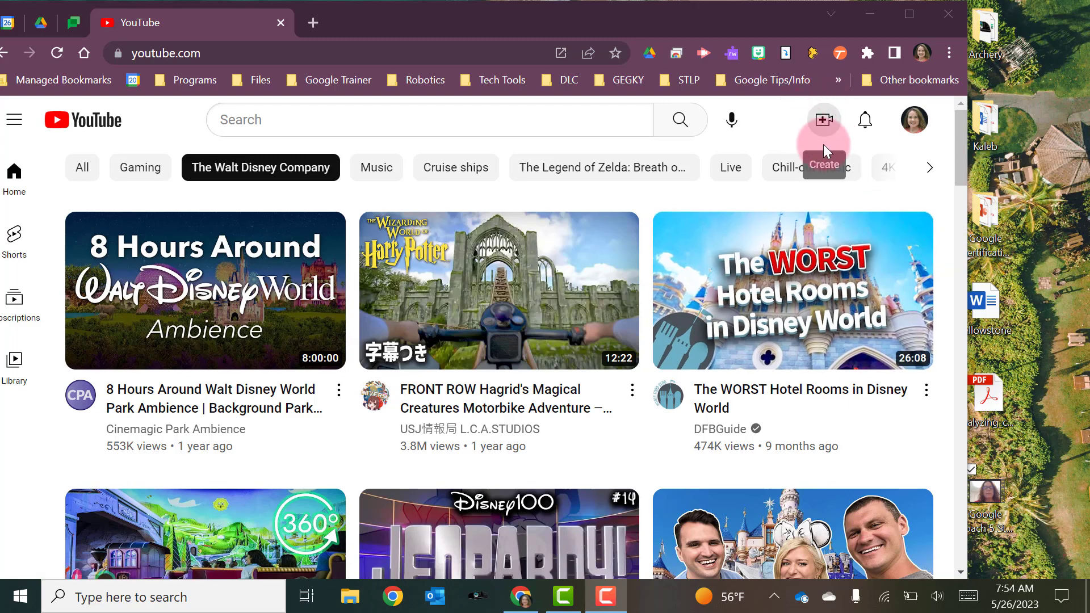
# Start a new video upload and select the file 'Google Coach 5 Step Coaching Model - 2' from the Desktop.
pyautogui.click(826, 126)
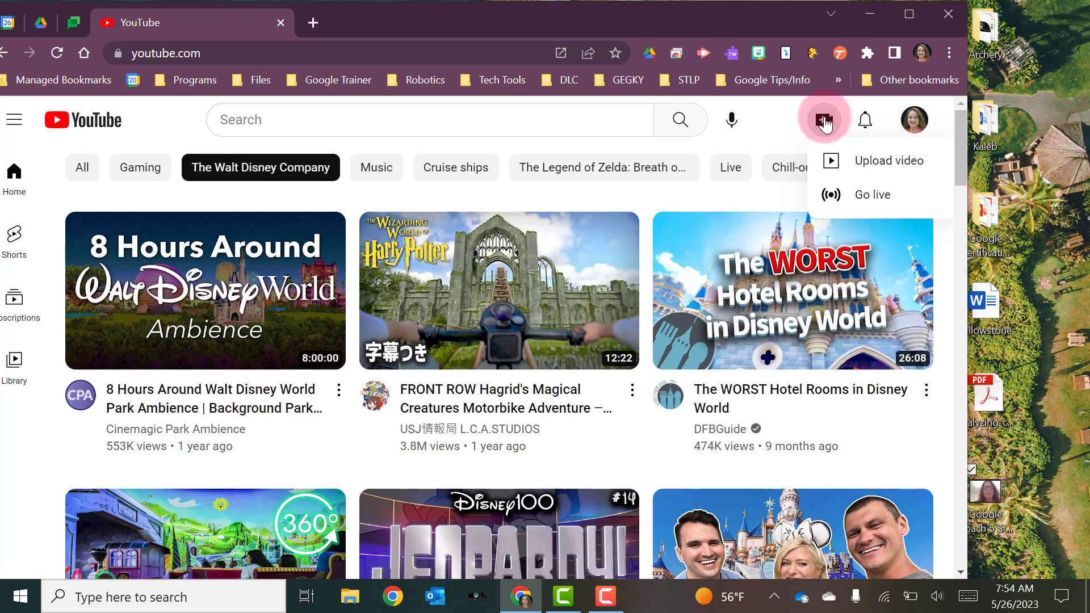
pyautogui.click(838, 163)
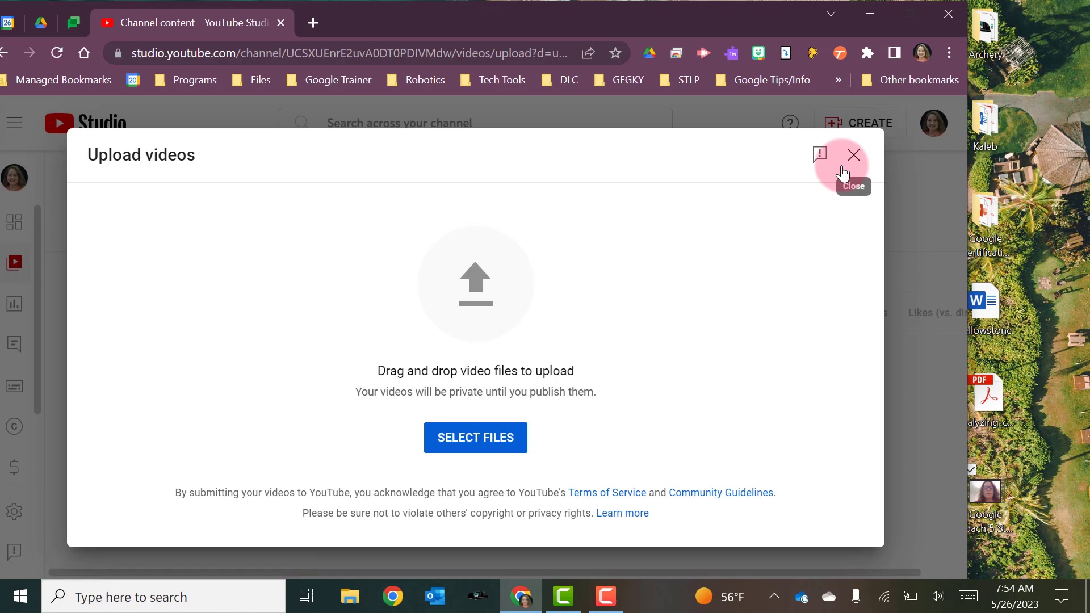
pyautogui.moveTo(994, 495); pyautogui.dragTo(1034, 482)
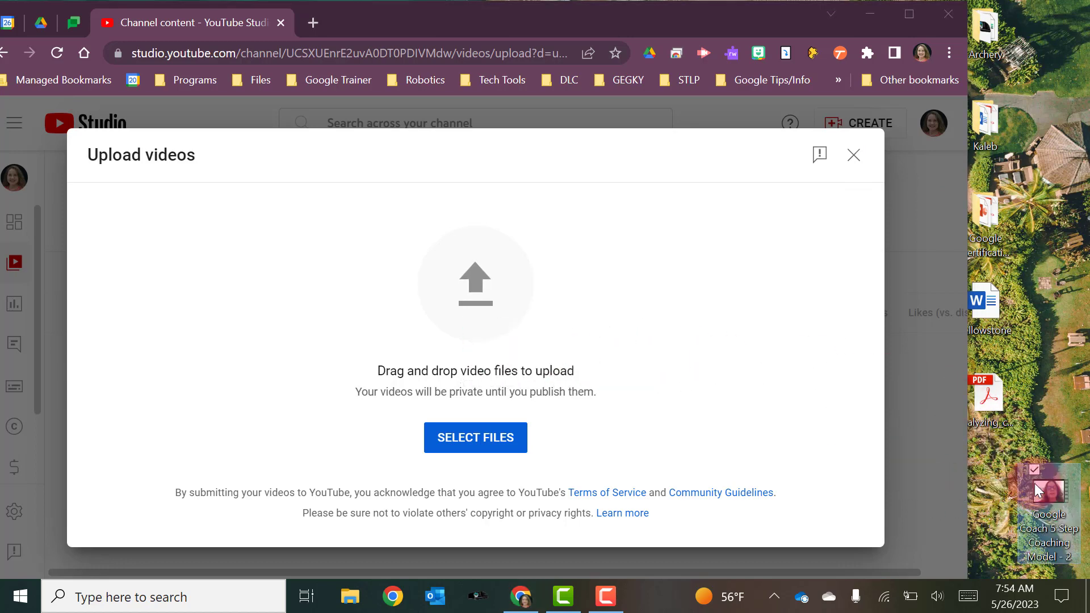
pyautogui.click(468, 447)
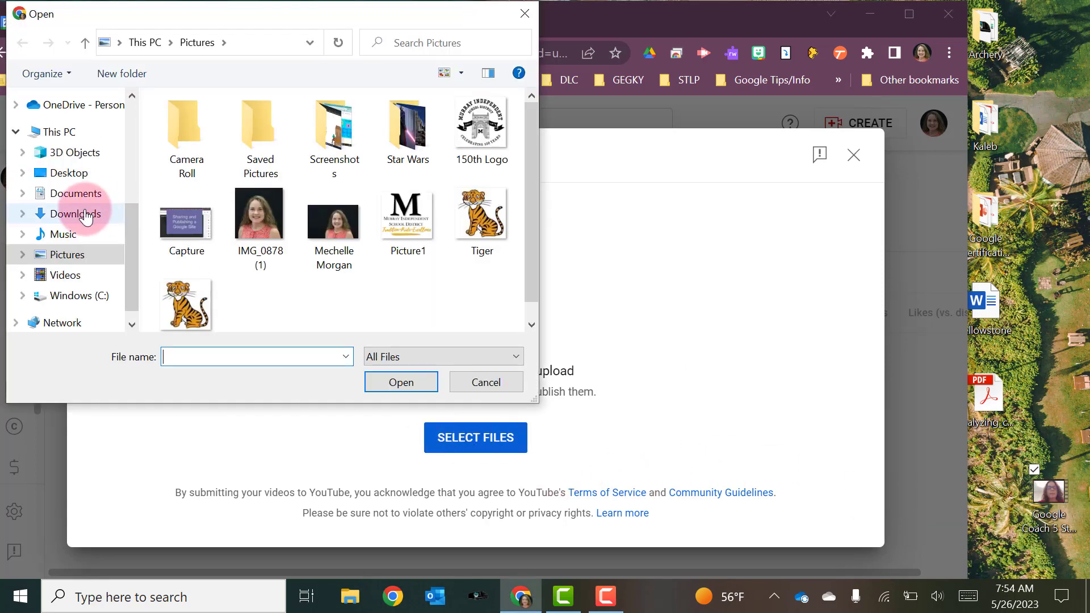
pyautogui.click(81, 176)
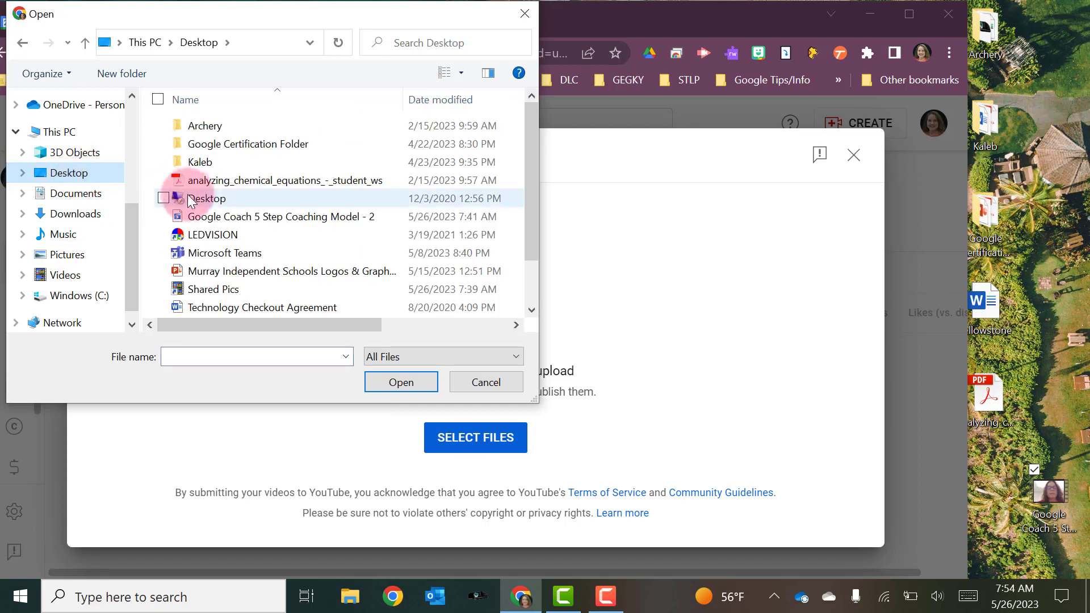
pyautogui.click(176, 218)
pyautogui.click(387, 376)
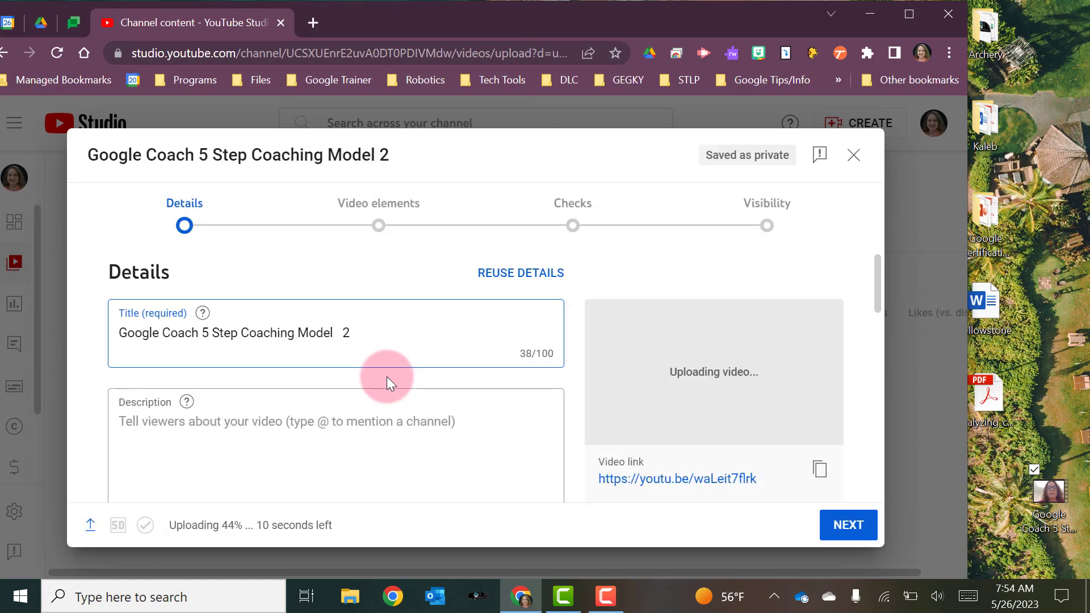
# Enter the video description 'Instructional Coaching Video'.
pyautogui.click(908, 14)
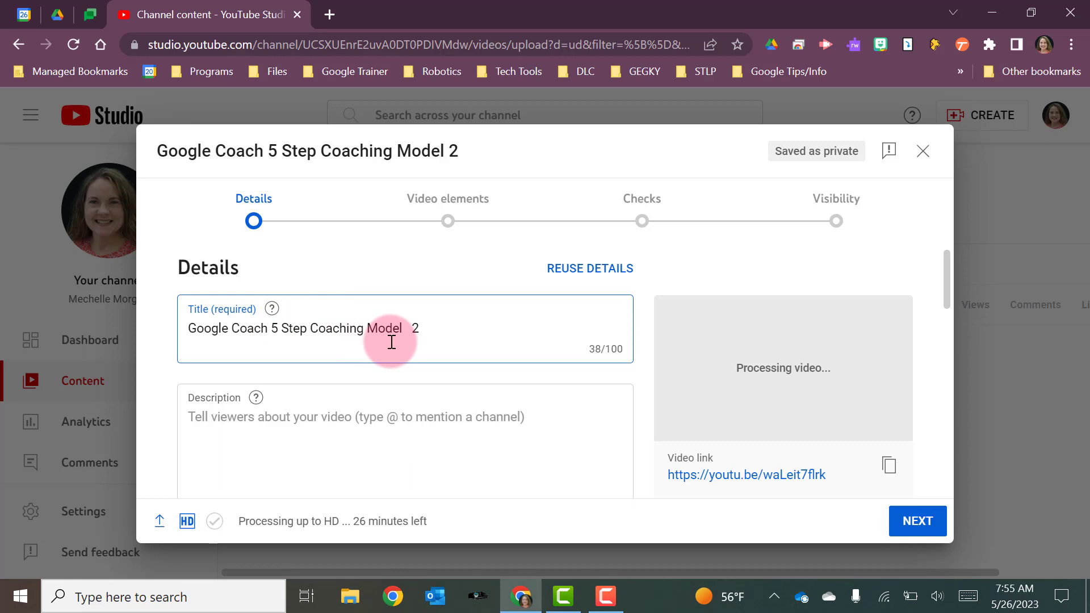
pyautogui.scroll(-2, 392, 342)
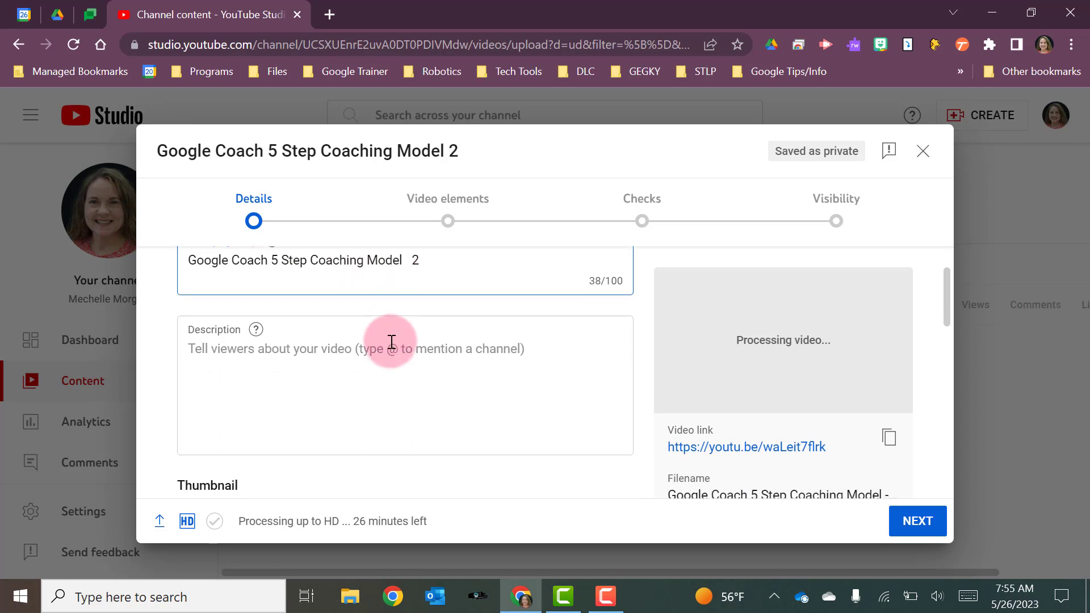
pyautogui.click(327, 315)
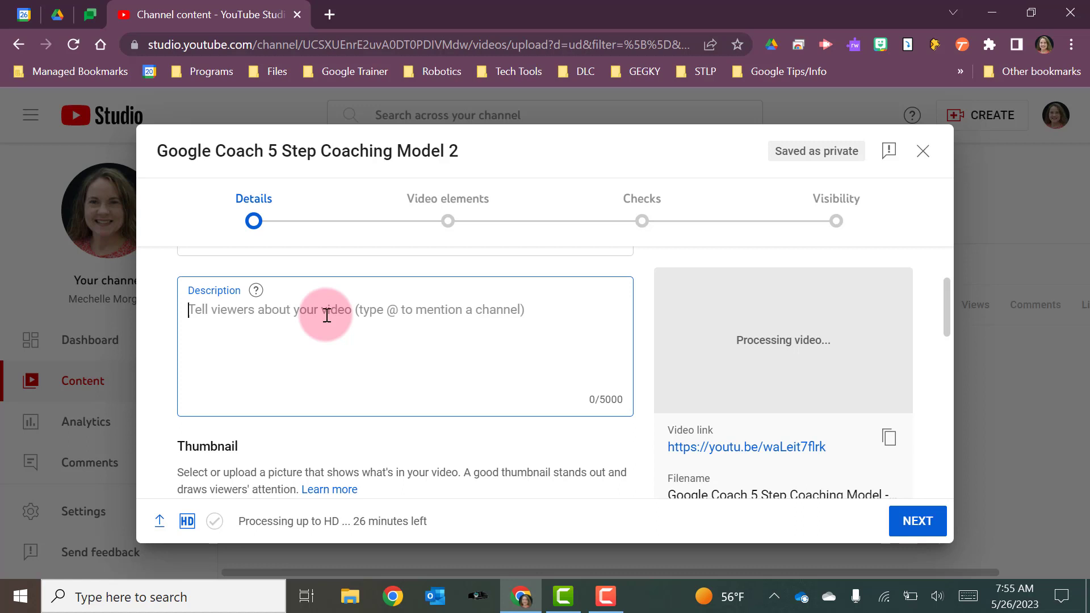
pyautogui.write('In')
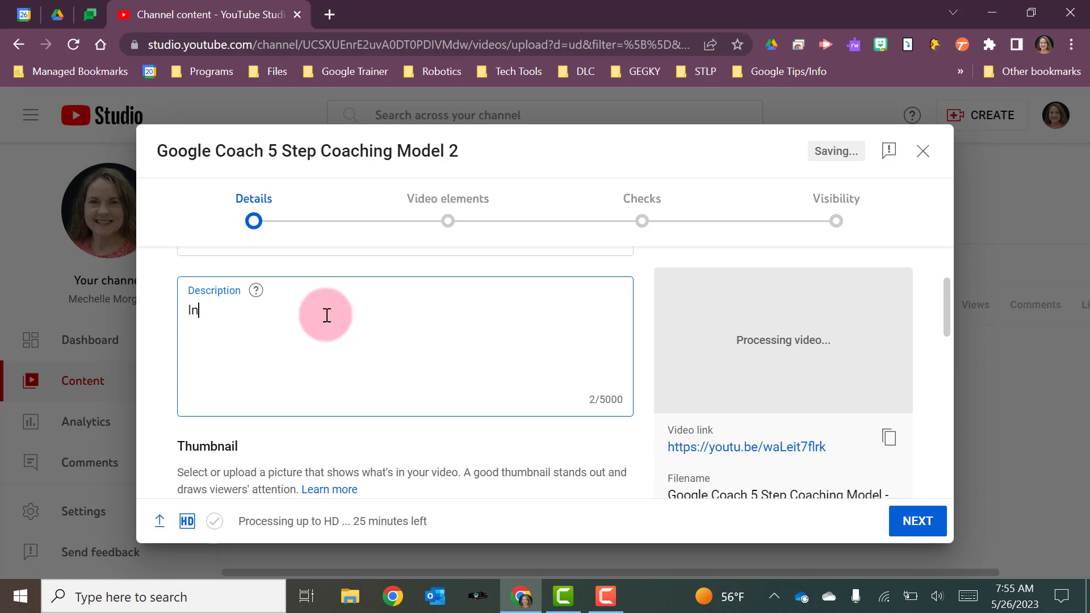
pyautogui.write('structional Coo')
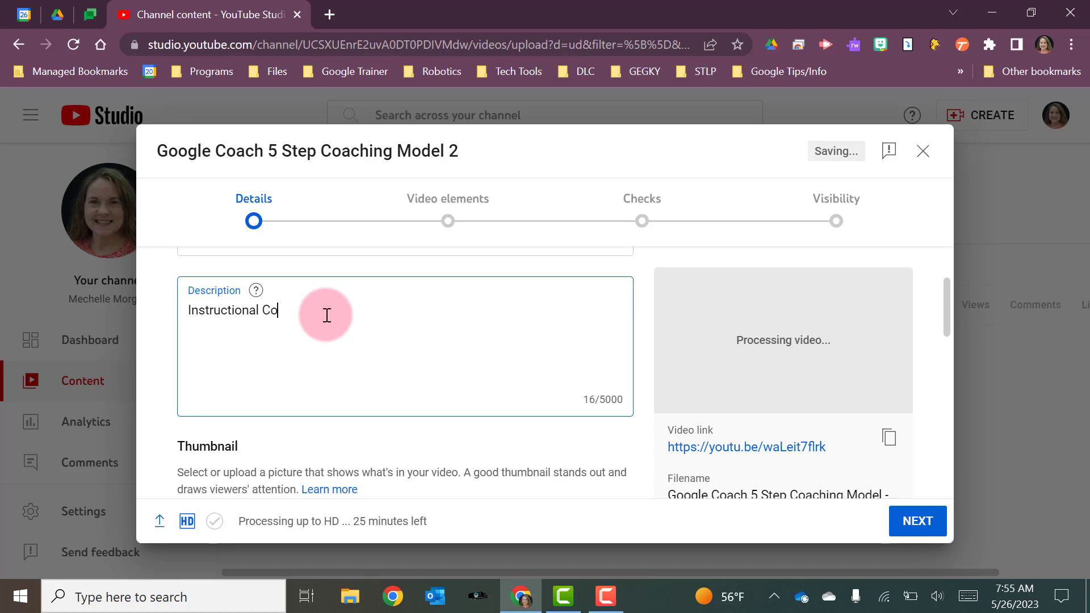
pyautogui.press('BackSpace')
pyautogui.write('aching Video')
# Set the audience option to 'No, it's not made for kids'.
pyautogui.scroll(-2, 454, 350)
pyautogui.scroll(-1, 454, 350)
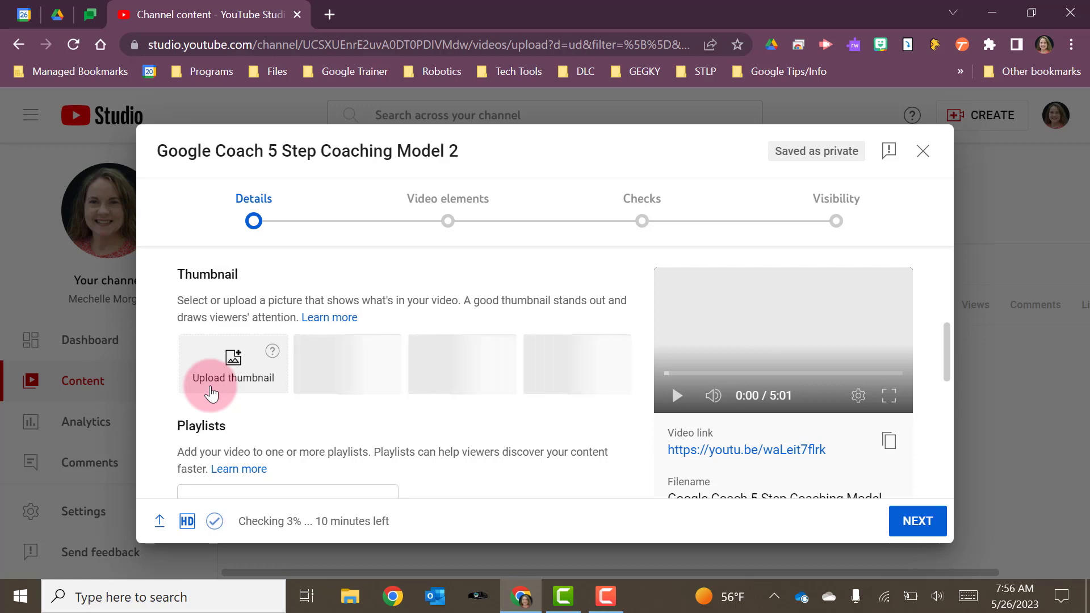
pyautogui.scroll(-2, 211, 391)
pyautogui.scroll(-1, 210, 392)
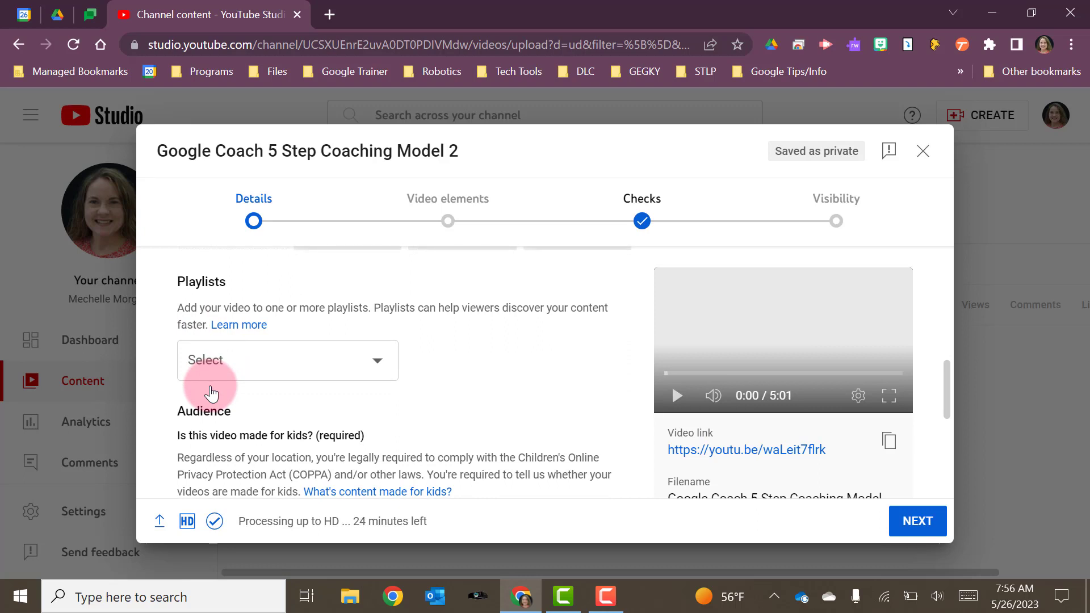
pyautogui.scroll(-3, 210, 391)
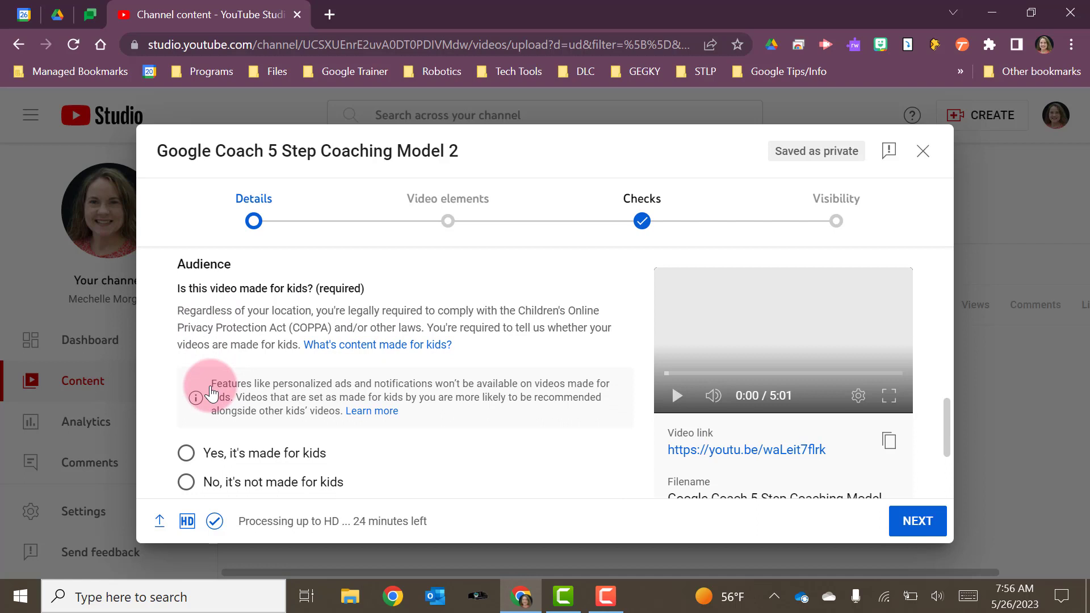
pyautogui.scroll(-1, 210, 391)
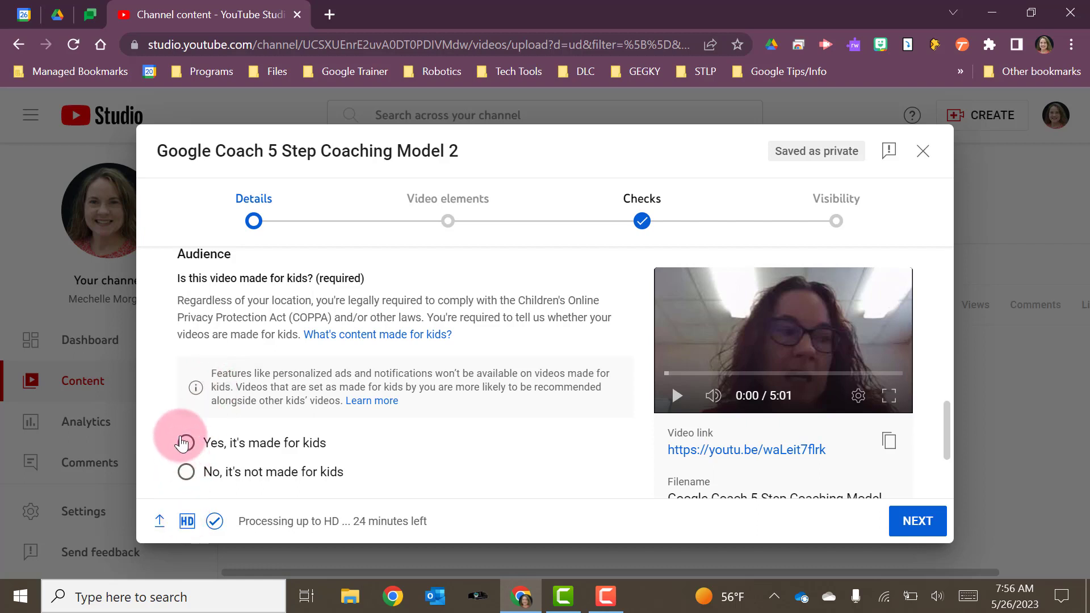
pyautogui.click(186, 472)
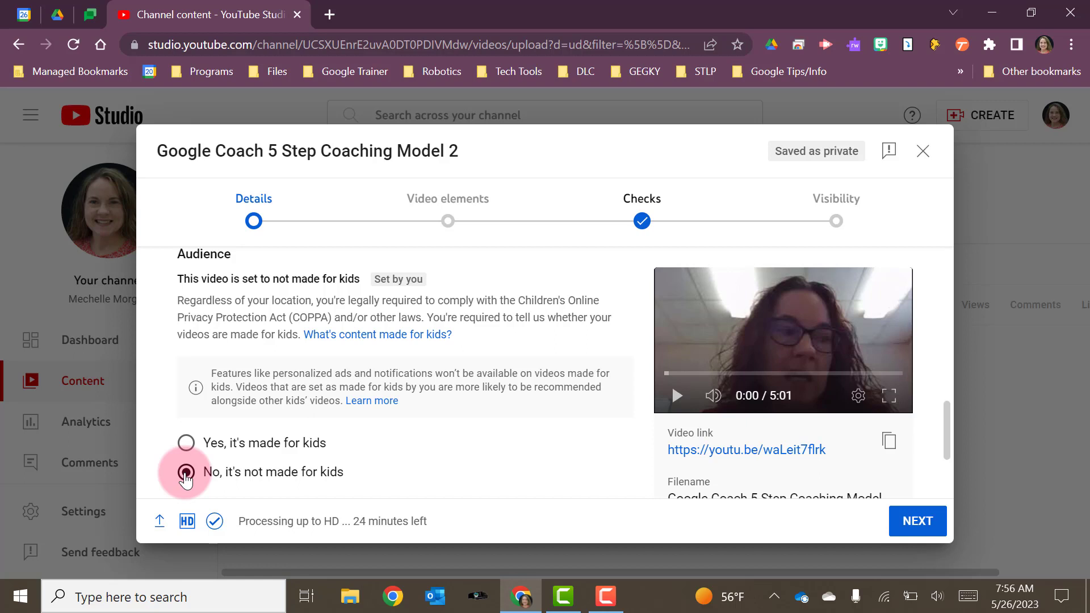
# Choose the third auto-generated frame as the video thumbnail.
pyautogui.scroll(-3, 187, 477)
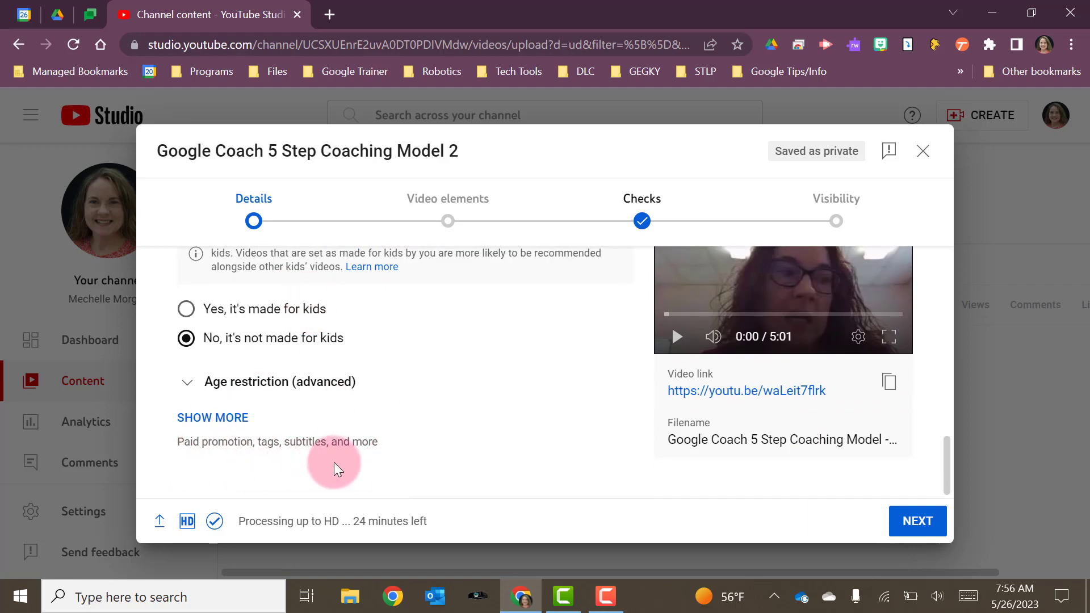
pyautogui.scroll(10, 396, 442)
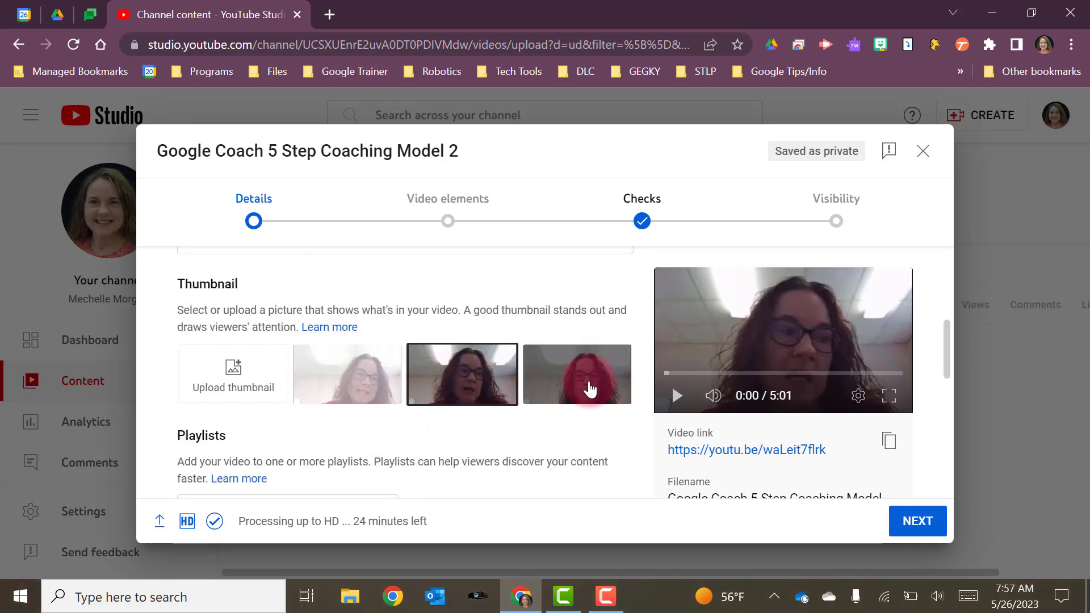
pyautogui.click(589, 389)
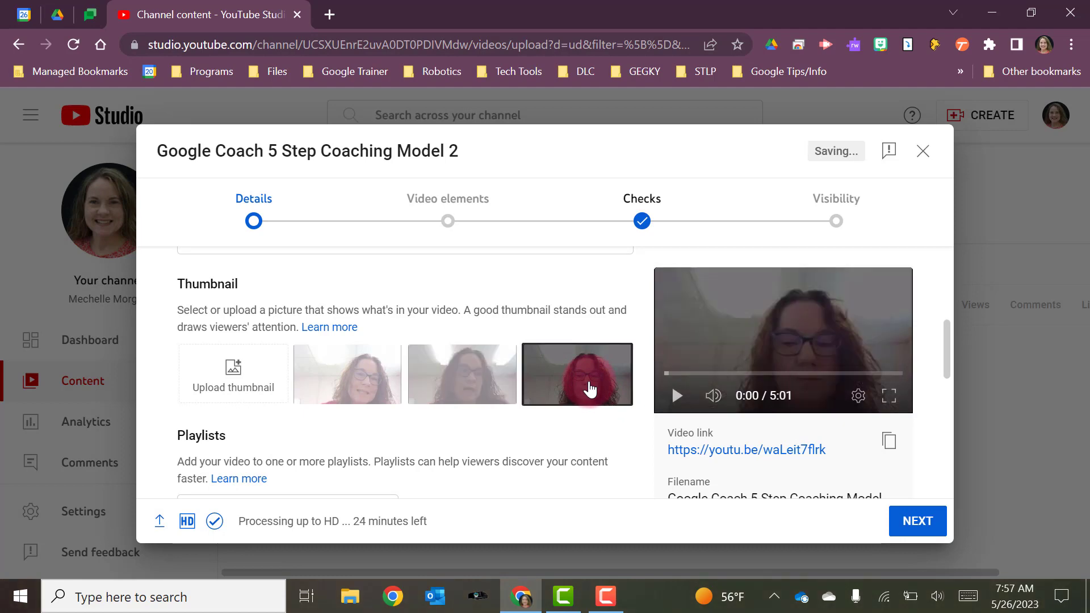
# Continue from Details to the Video elements stage.
pyautogui.scroll(-3, 579, 383)
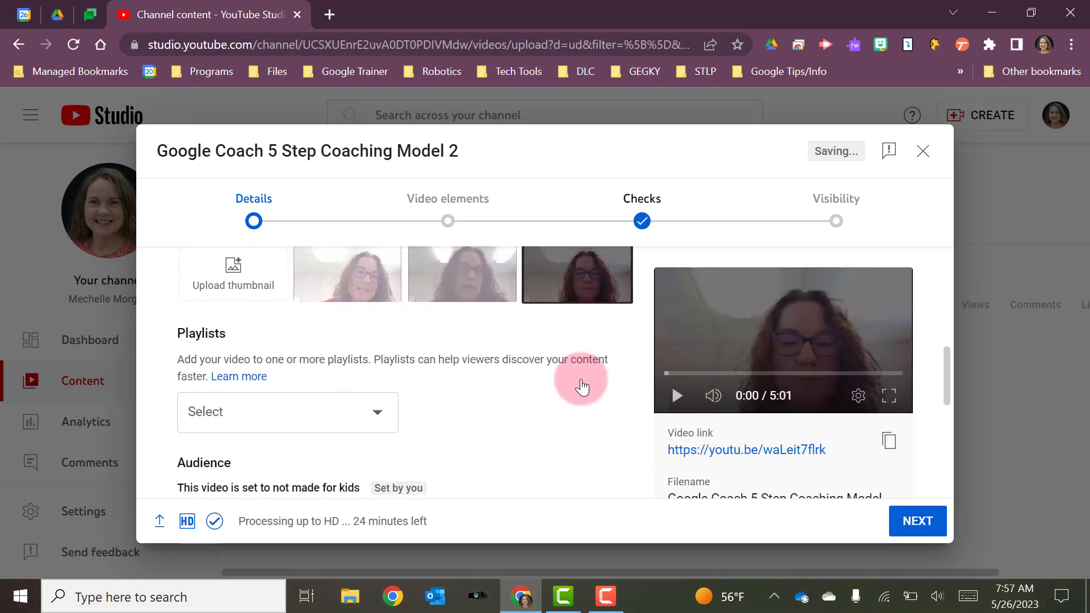
pyautogui.scroll(-5, 582, 388)
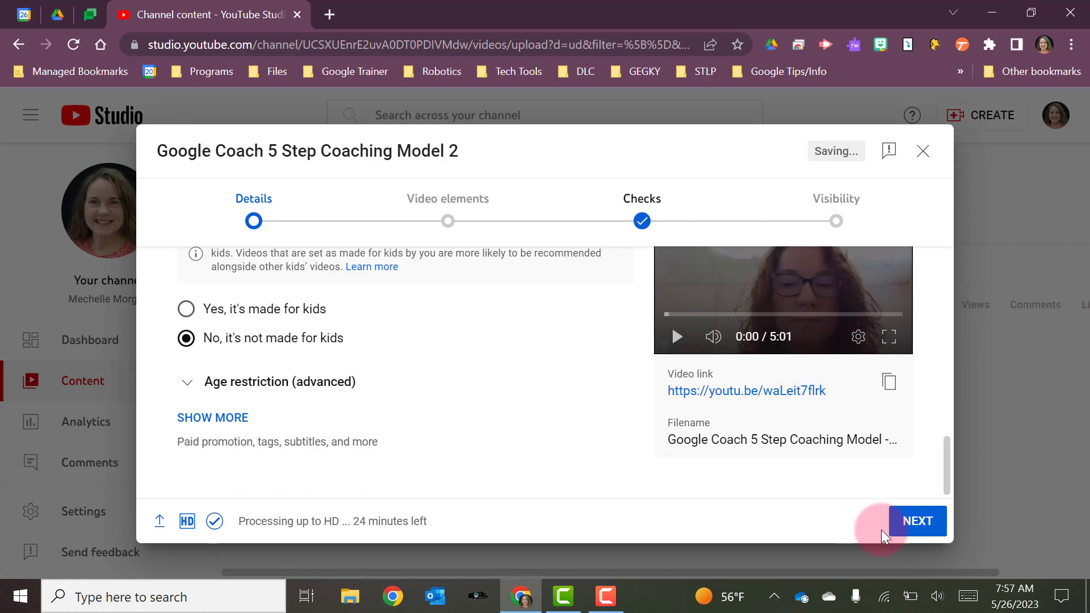
pyautogui.click(913, 527)
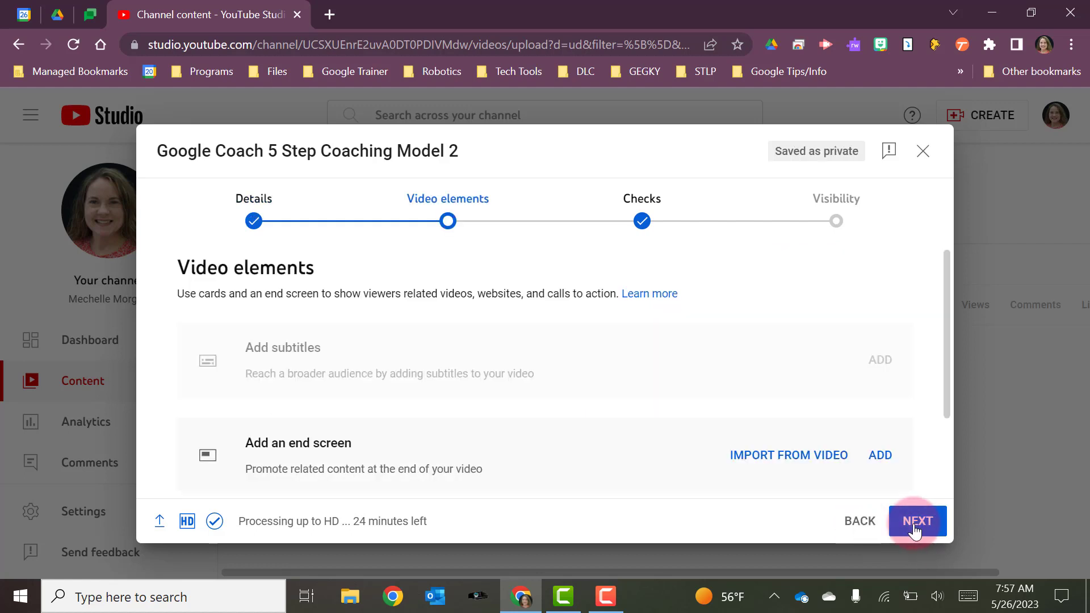
# Open the cards editor to add info cards to the video.
pyautogui.scroll(-2, 522, 354)
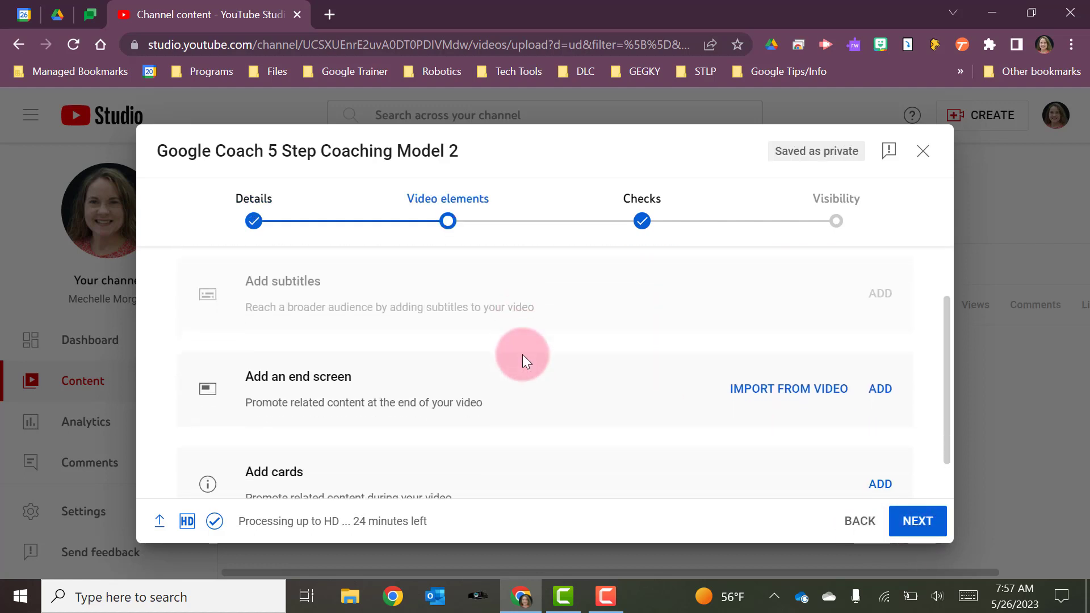
pyautogui.scroll(-1, 522, 354)
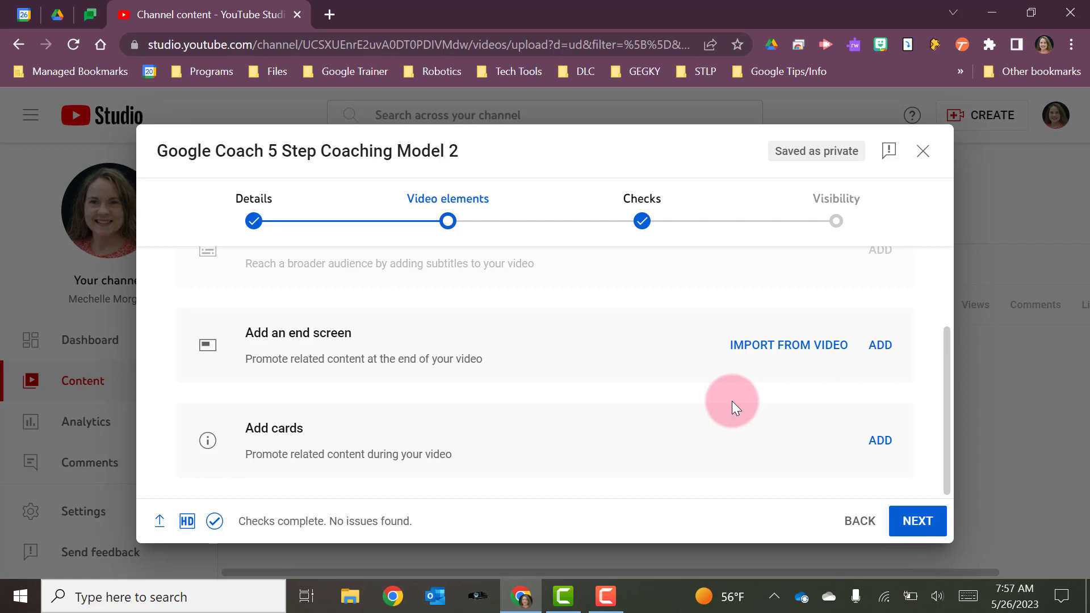
pyautogui.click(881, 444)
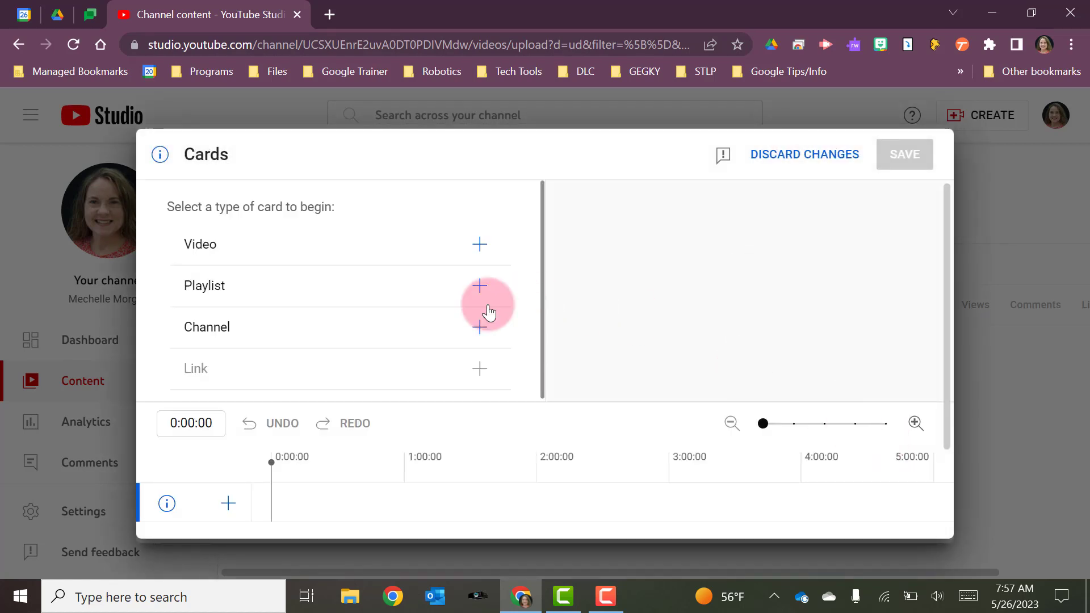
# Browse your own videos and other channels' videos in the video card picker, then close it.
pyautogui.click(480, 244)
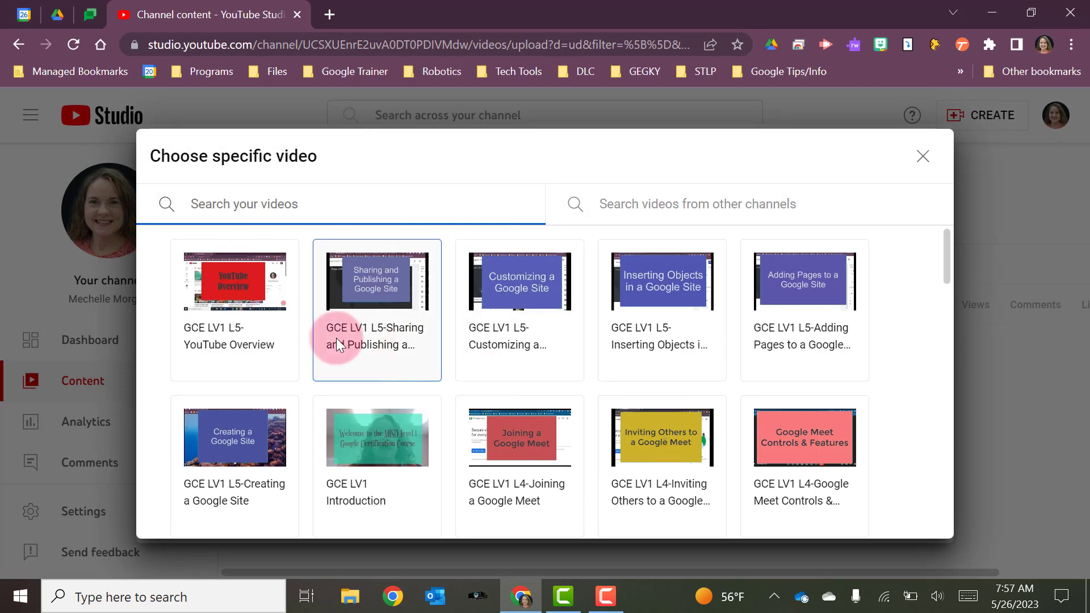
pyautogui.scroll(-2, 549, 352)
pyautogui.scroll(-3, 549, 351)
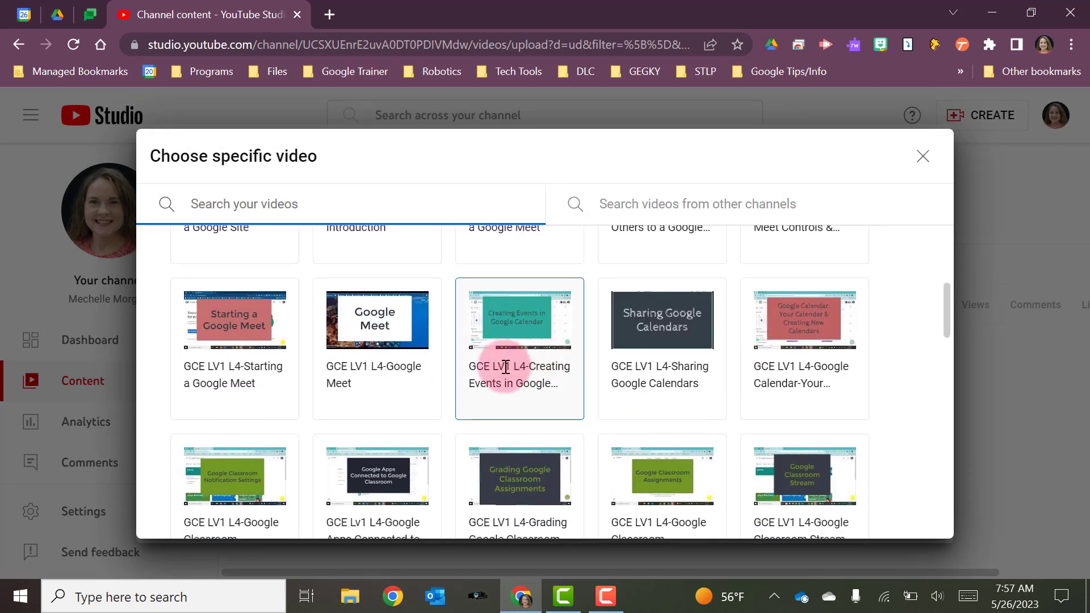
pyautogui.click(657, 198)
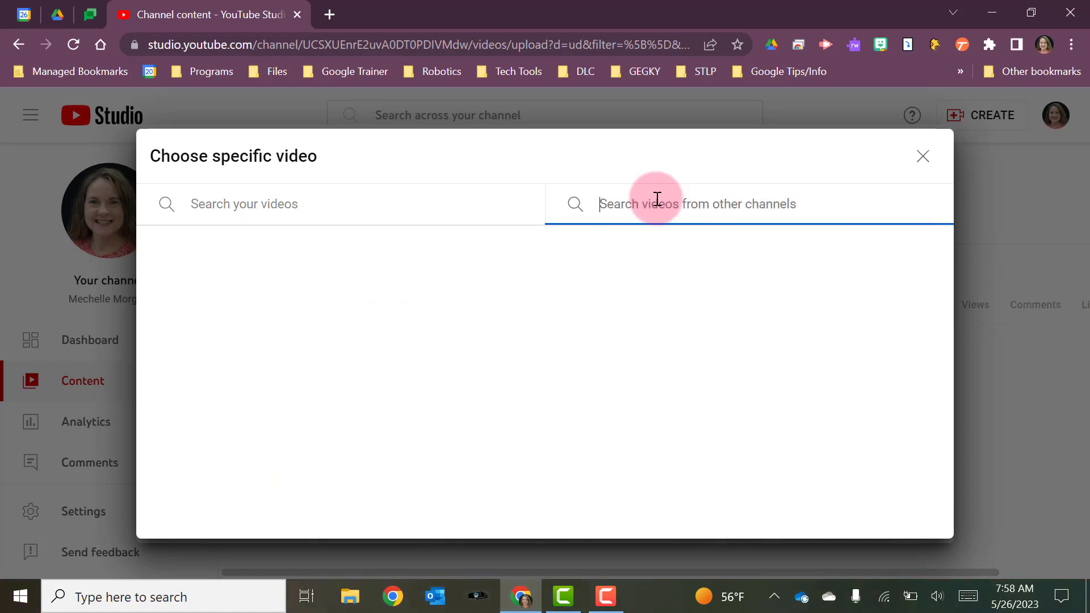
pyautogui.click(281, 203)
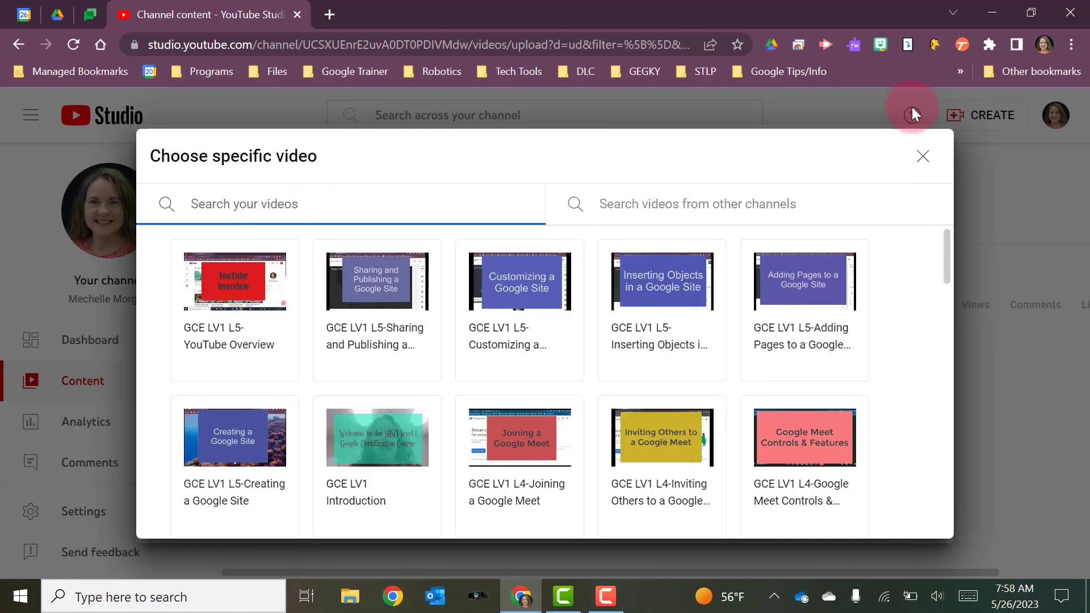
pyautogui.click(922, 156)
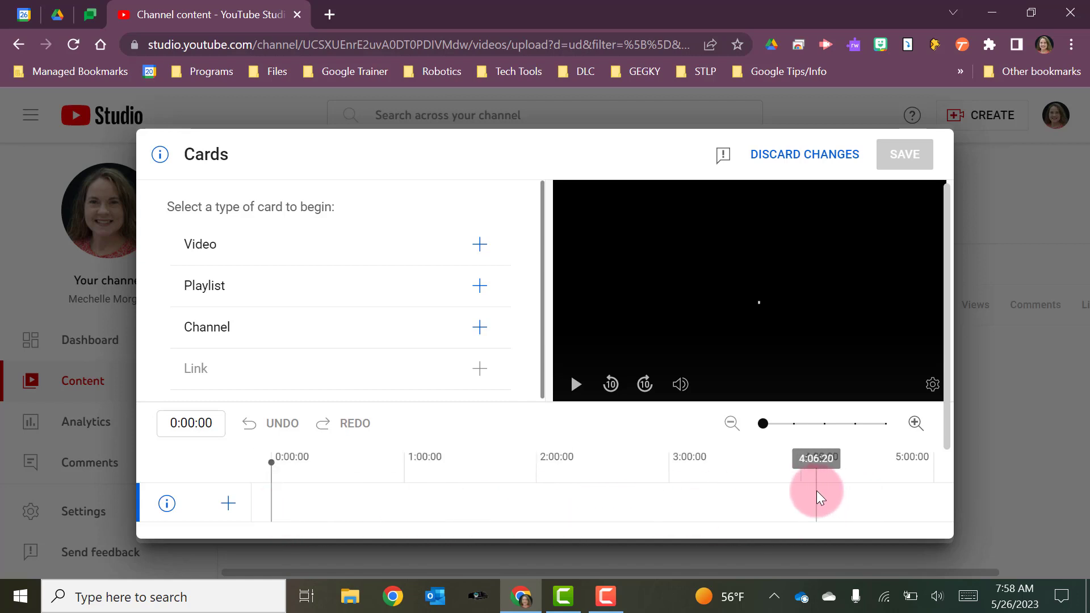
# Examine the playlist and channel card pickers, closing each without choosing.
pyautogui.click(477, 288)
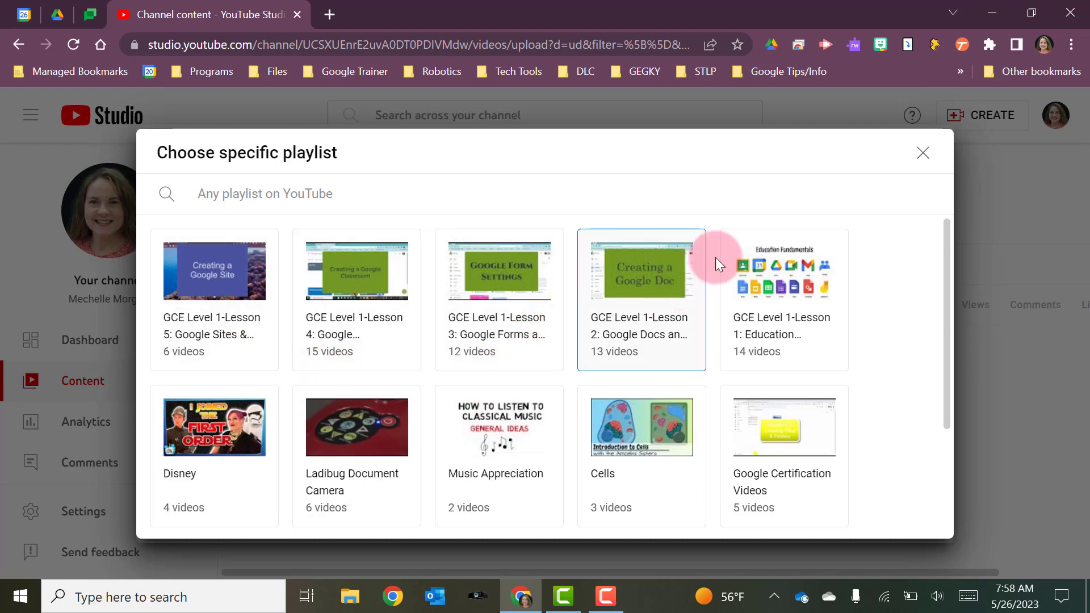
pyautogui.click(920, 170)
pyautogui.click(481, 328)
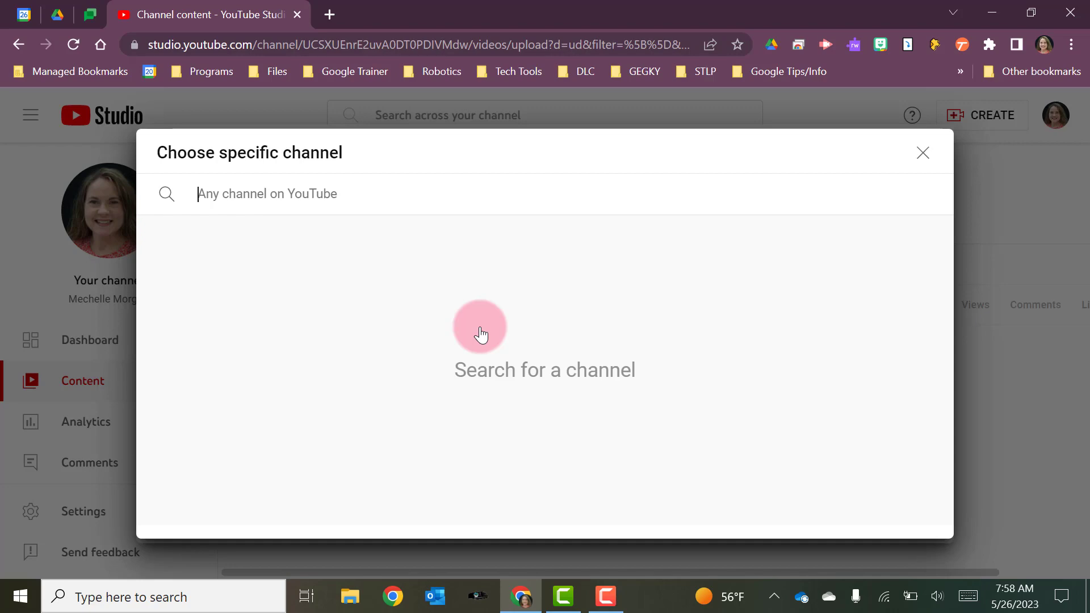
pyautogui.click(922, 153)
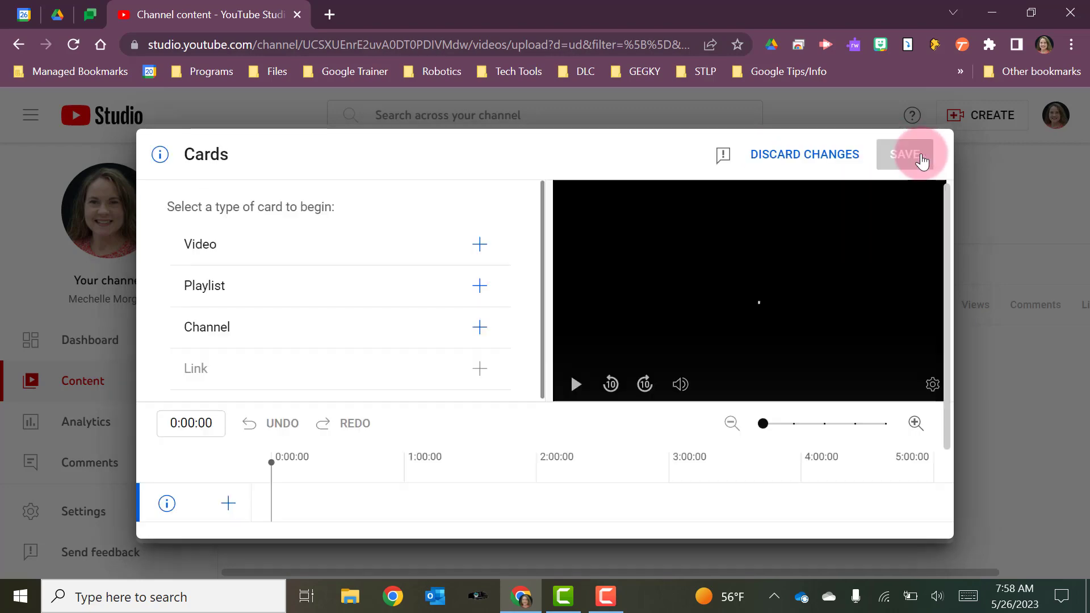
# Add a video card linking to 'GCE LV1 L5-YouTube Overview'.
pyautogui.click(480, 244)
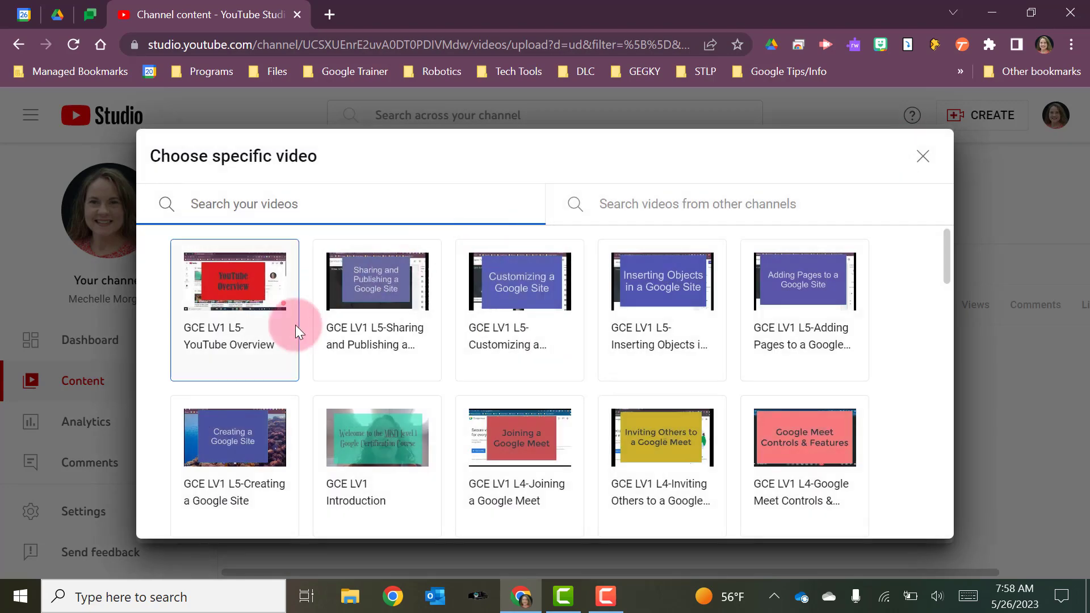
pyautogui.click(266, 354)
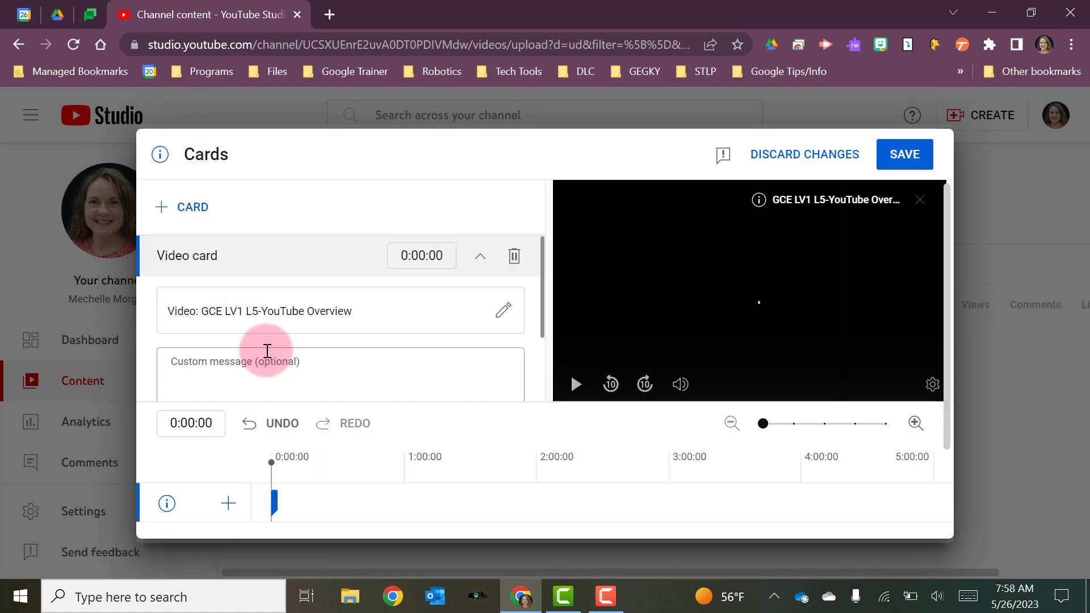
# Move the video card to appear at about 1:58 in the video, then save the cards.
pyautogui.click(274, 507)
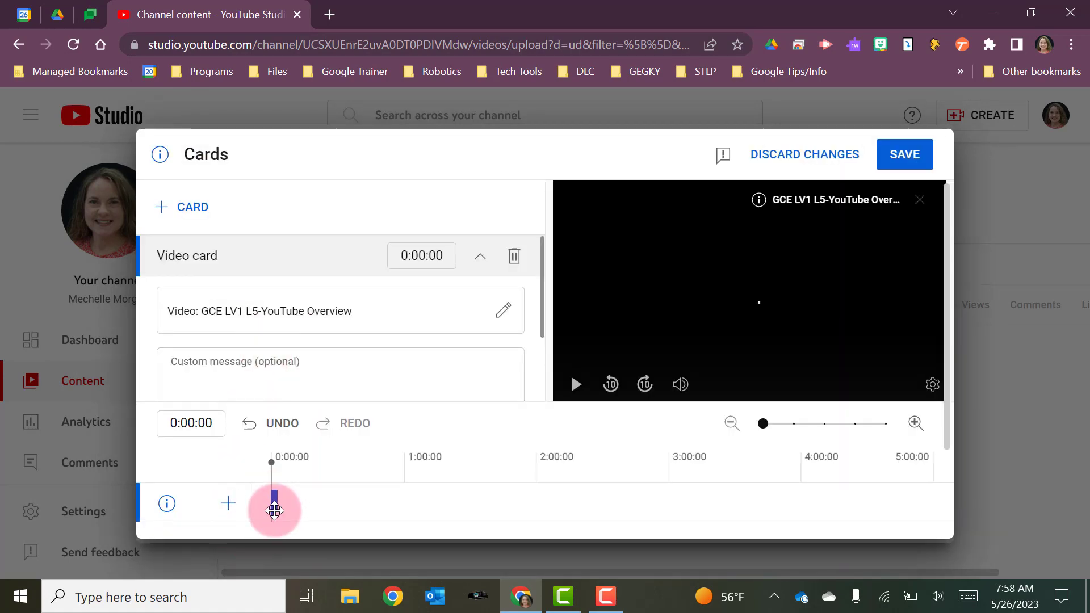
pyautogui.moveTo(274, 507); pyautogui.dragTo(536, 513)
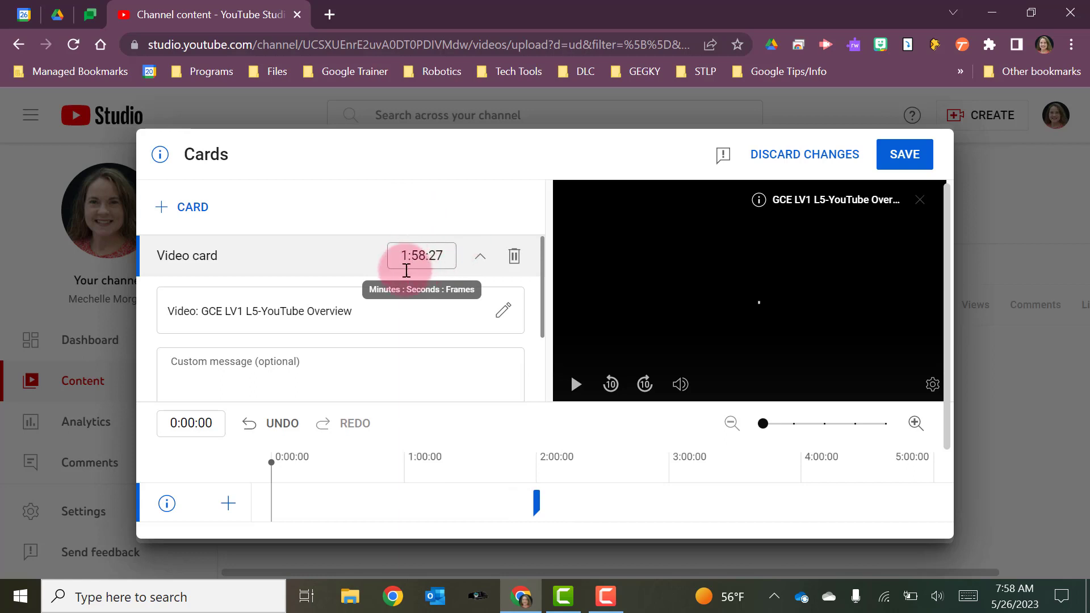
pyautogui.scroll(-1, 340, 312)
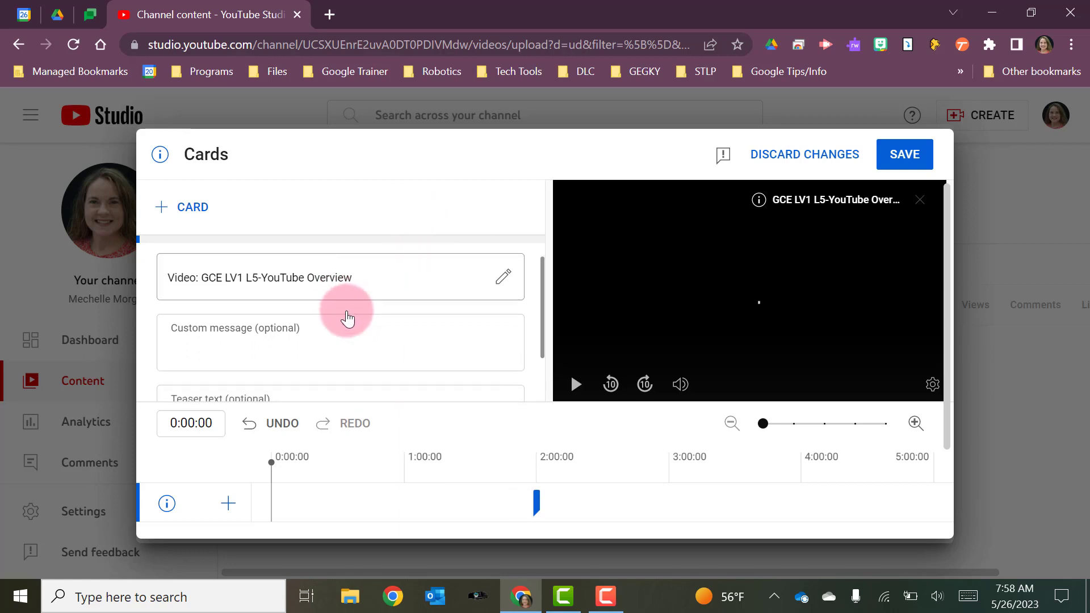
pyautogui.scroll(-2, 370, 278)
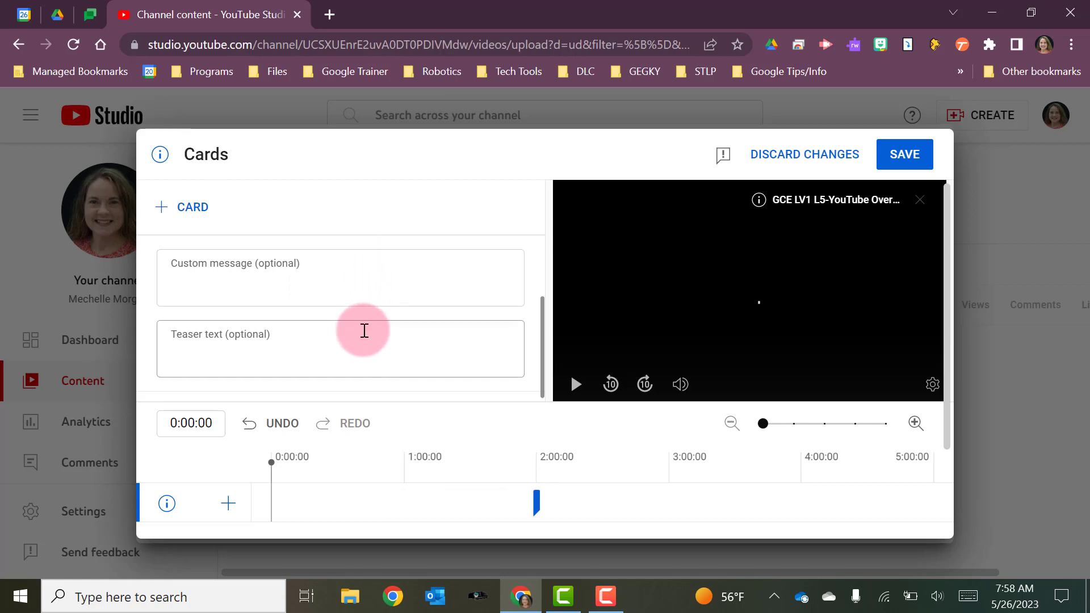
pyautogui.scroll(-1, 364, 330)
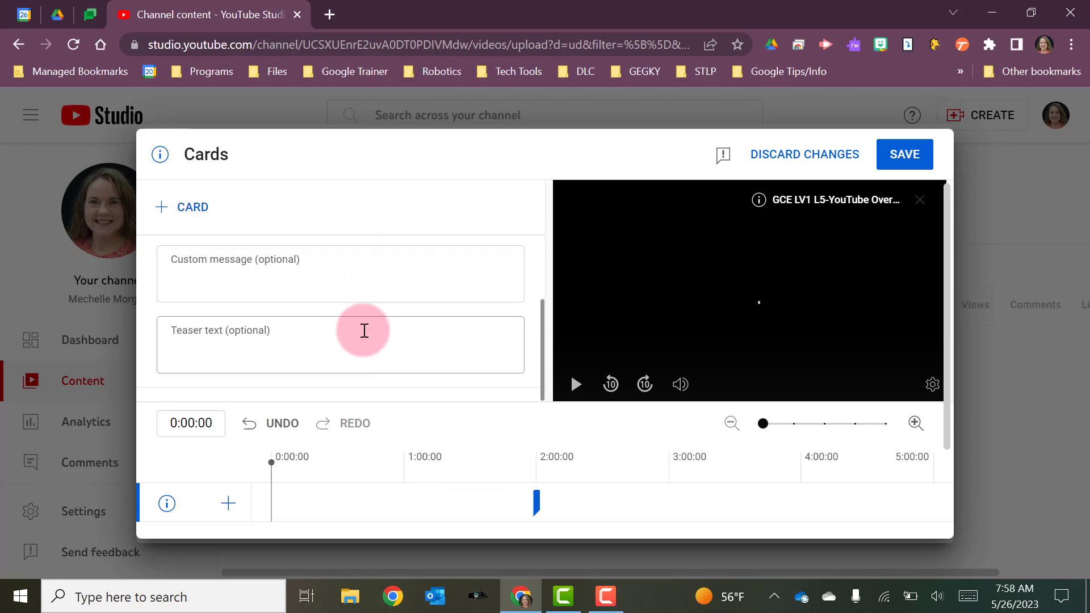
pyautogui.scroll(-2, 363, 330)
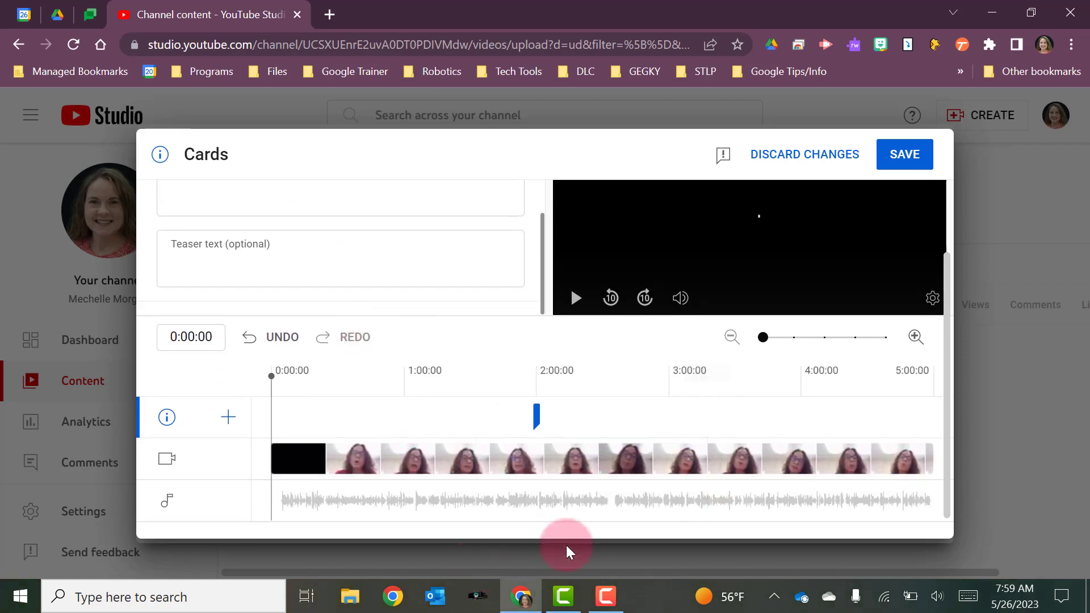
pyautogui.scroll(2, 401, 420)
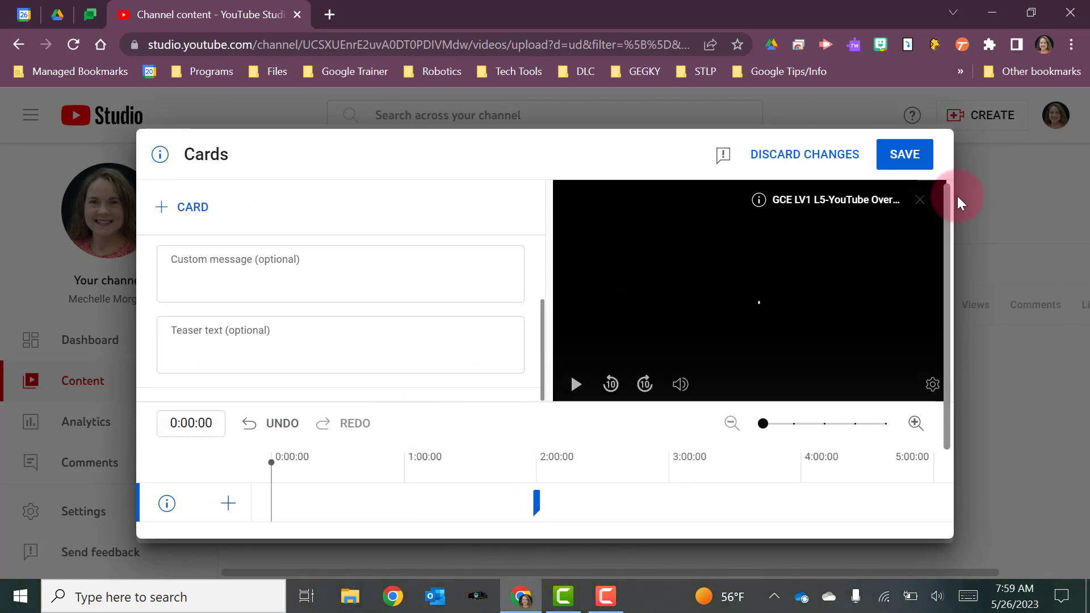
pyautogui.click(894, 159)
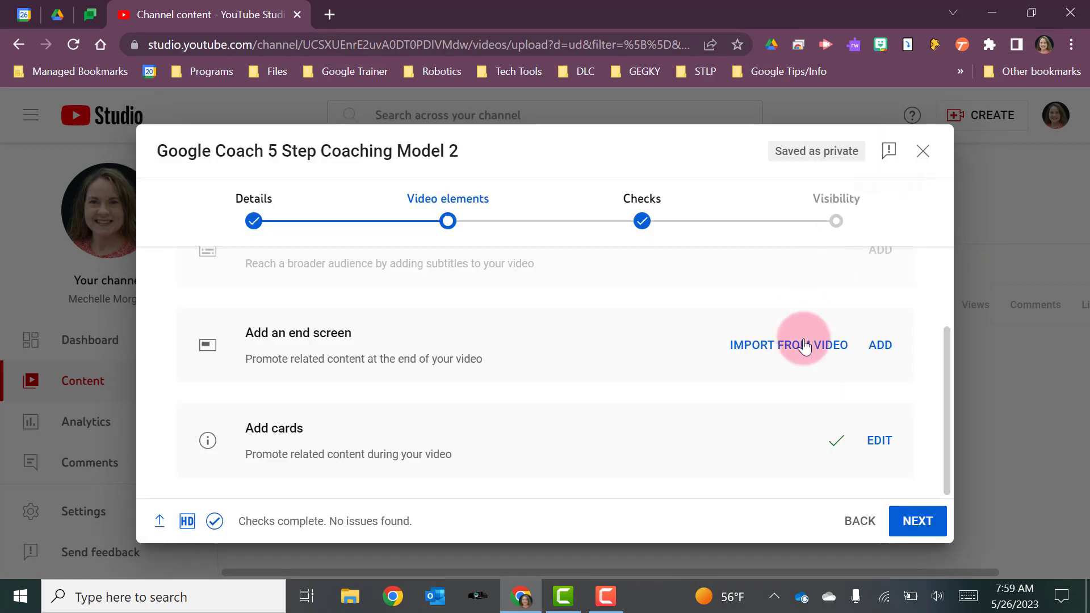
# Advance past the checks, set the video's visibility to Unlisted, save it and close the published dialog.
pyautogui.click(914, 534)
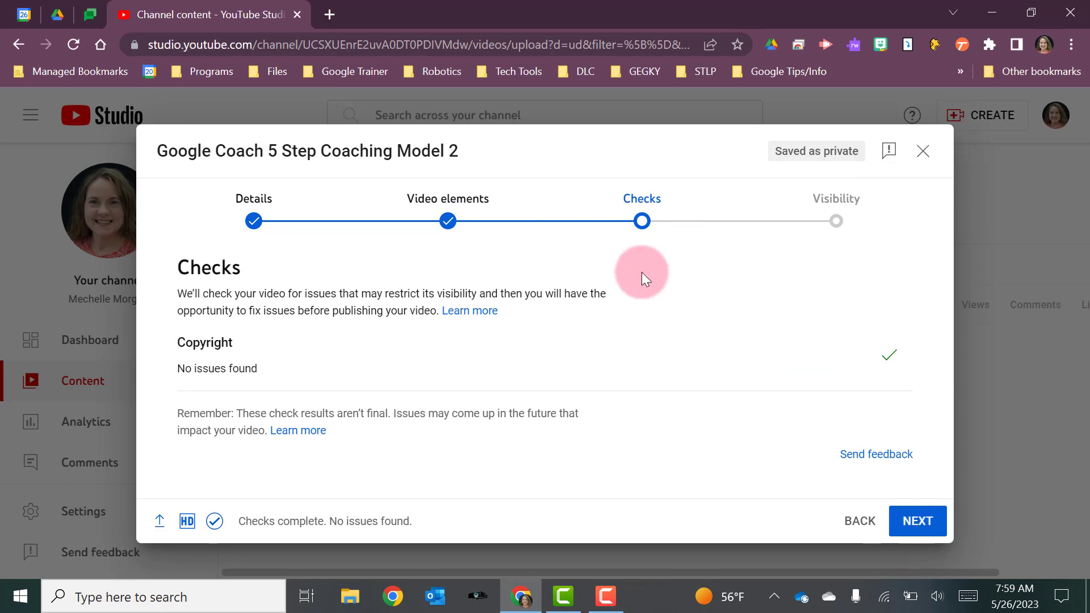
pyautogui.click(914, 522)
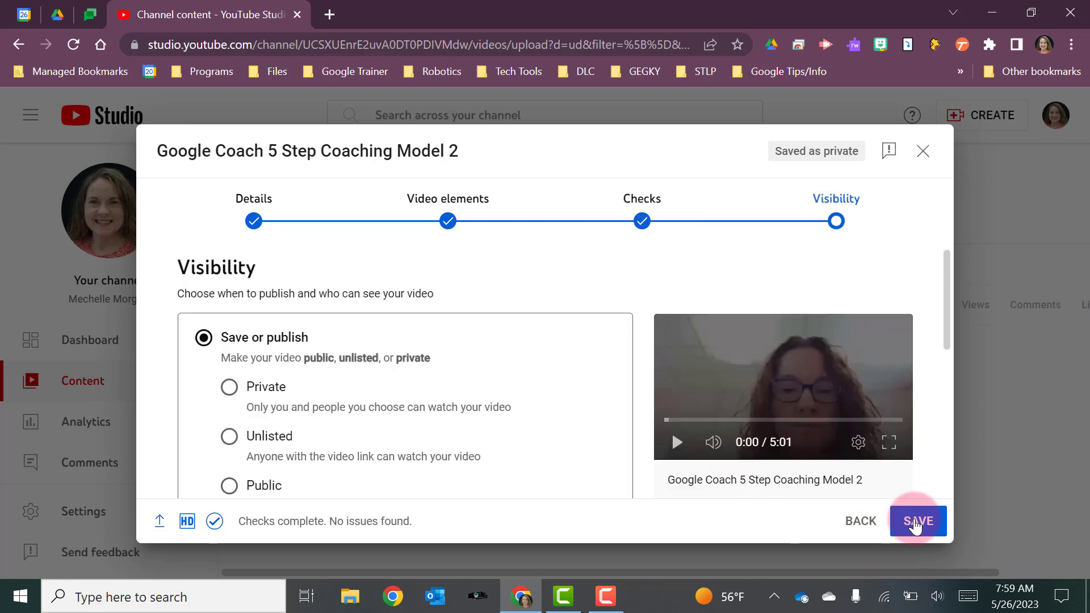
pyautogui.scroll(-1, 468, 363)
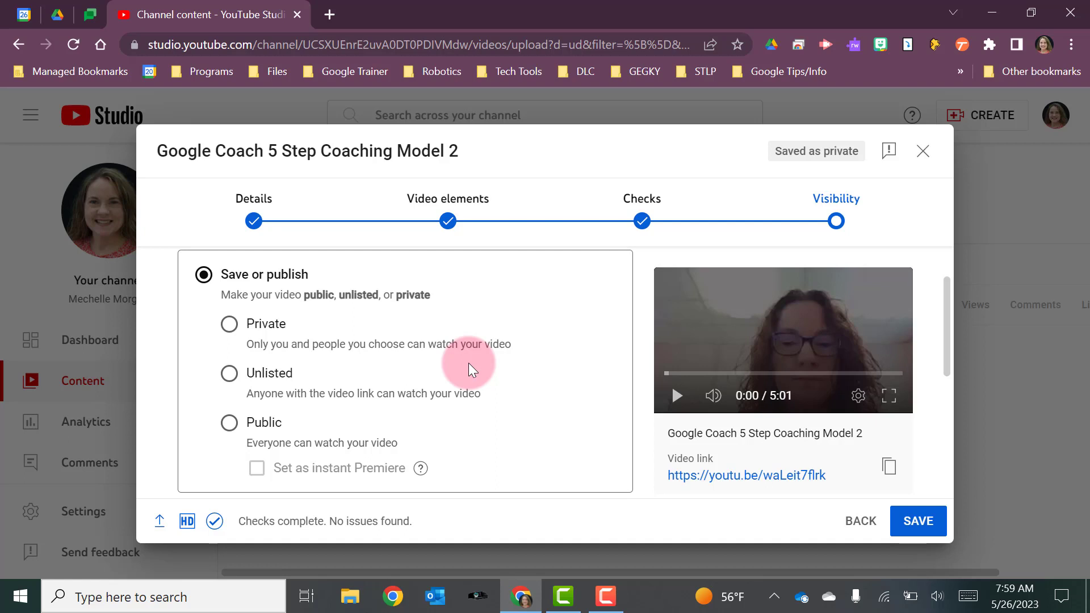
pyautogui.click(228, 375)
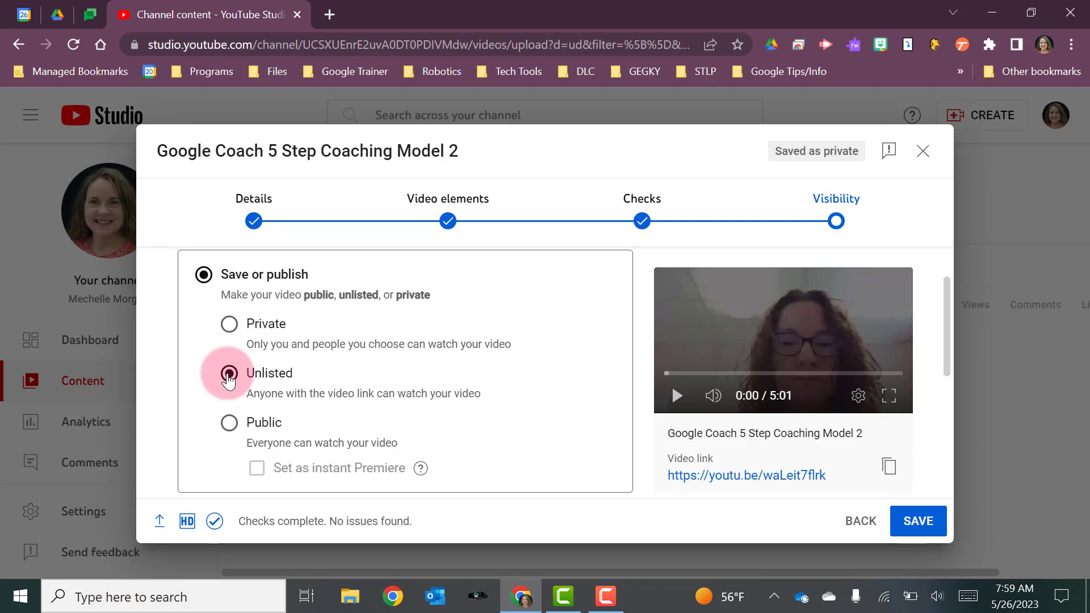
pyautogui.click(916, 522)
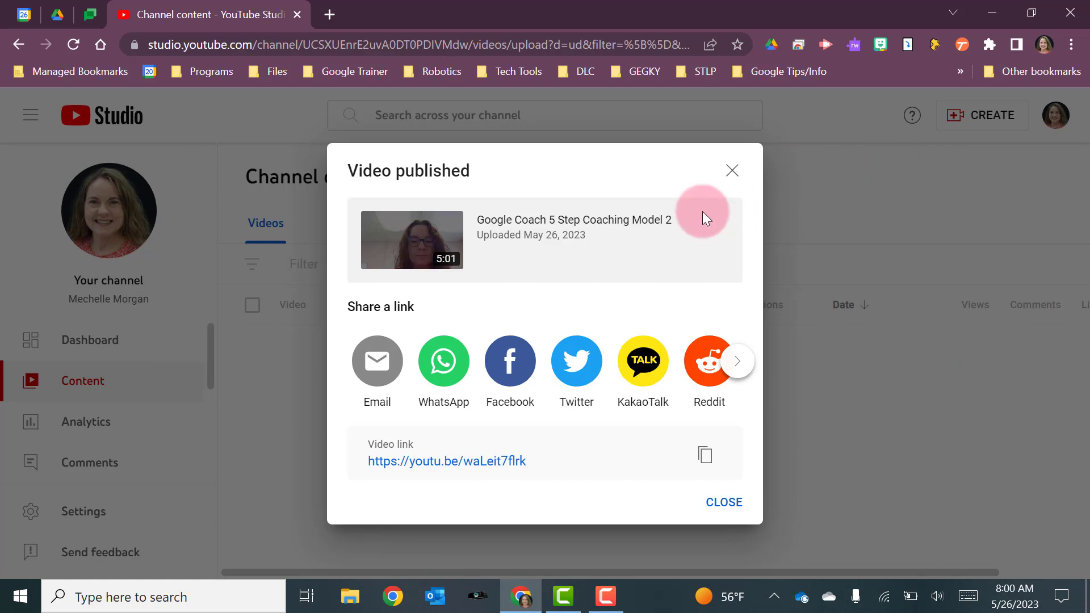
pyautogui.click(732, 171)
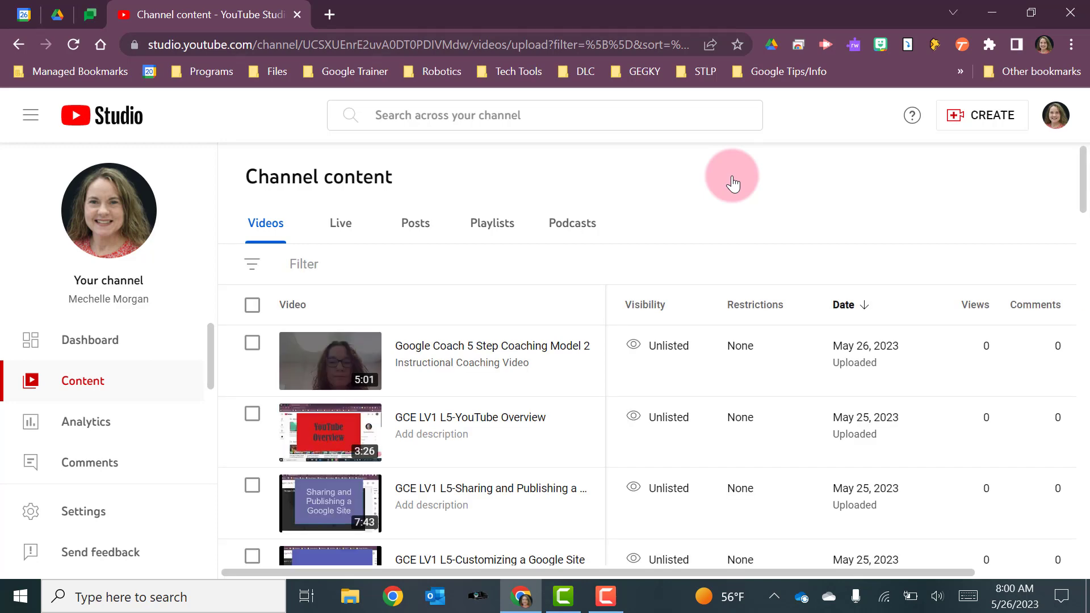
# Open the new video's comments page from the content list and return to the channel content.
pyautogui.scroll(-5, 477, 427)
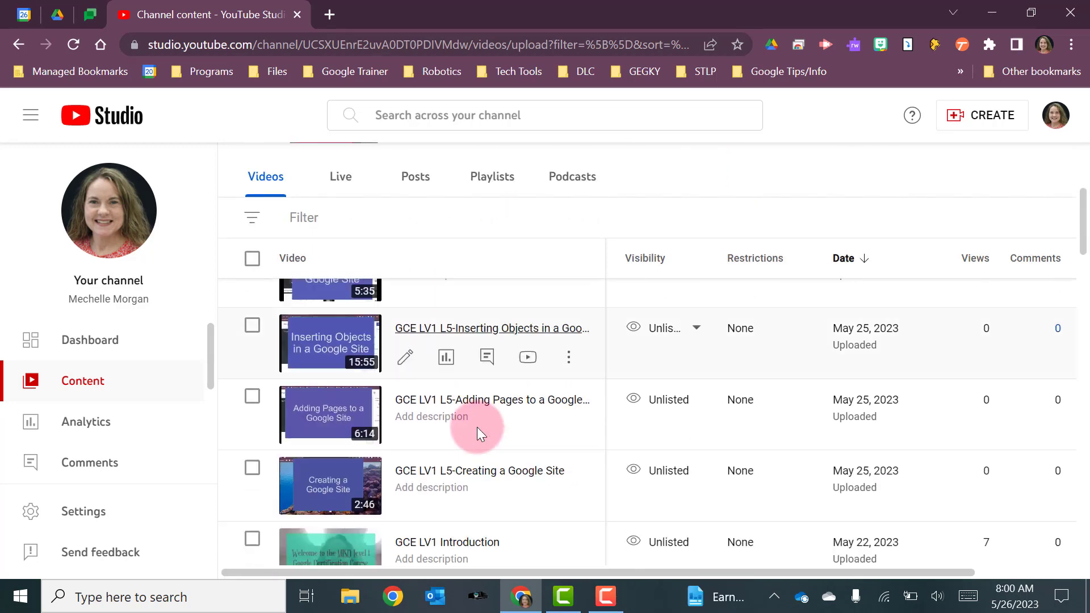
pyautogui.scroll(6, 477, 427)
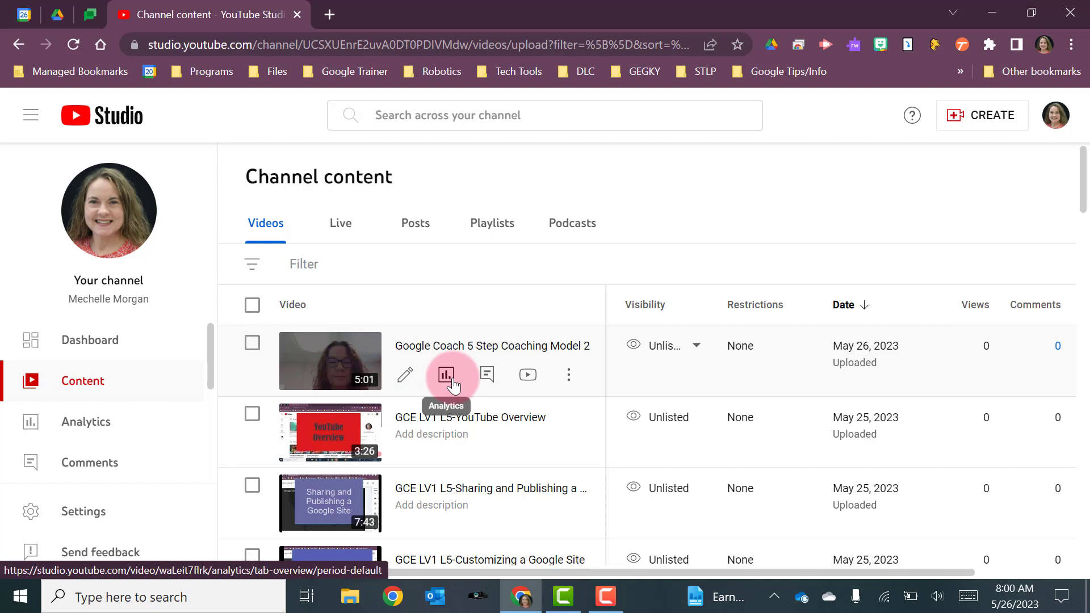
pyautogui.click(487, 374)
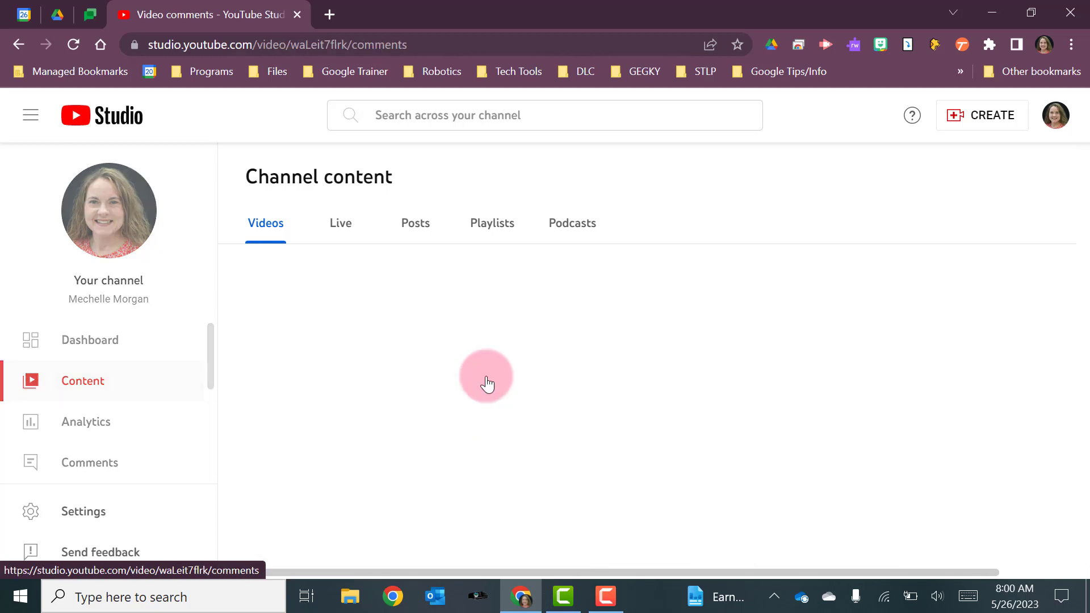
pyautogui.scroll(-1, 641, 361)
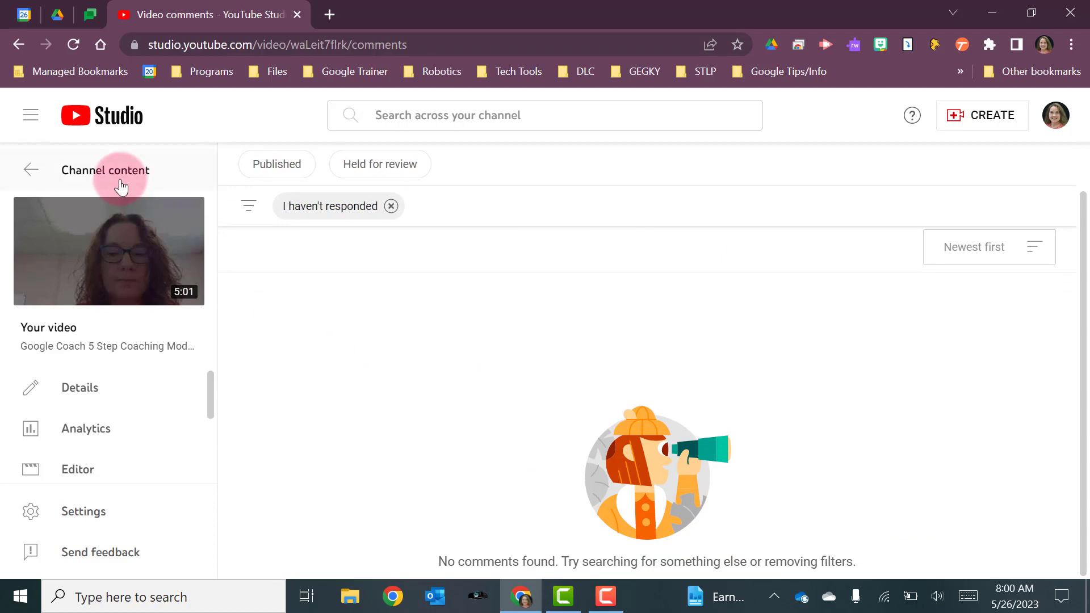
pyautogui.click(26, 172)
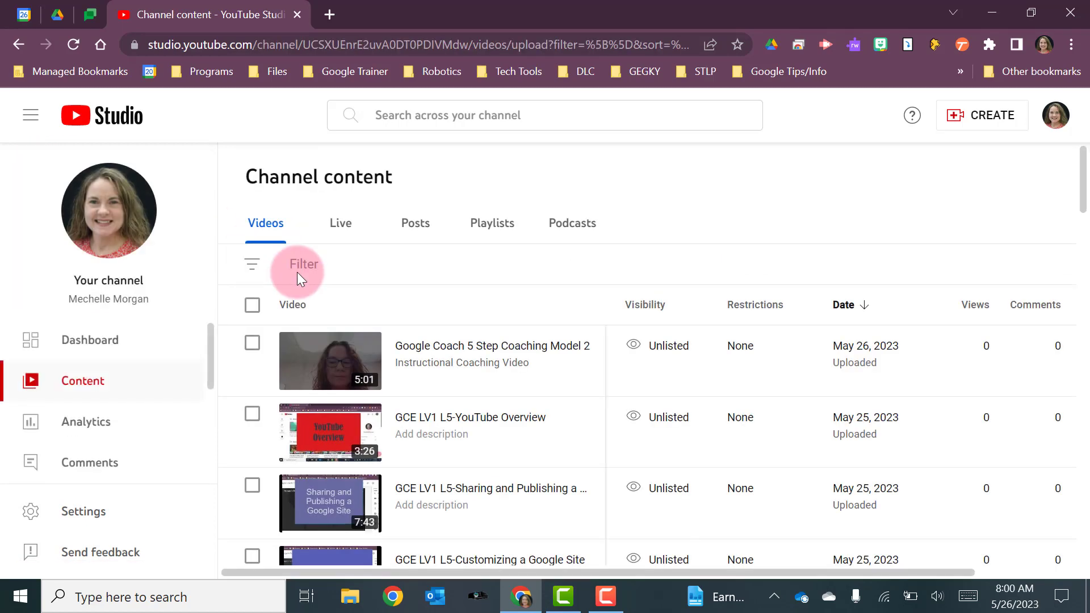
# View the new video on YouTube, play and pause it, then return to the Studio tab.
pyautogui.moveTo(457, 368)
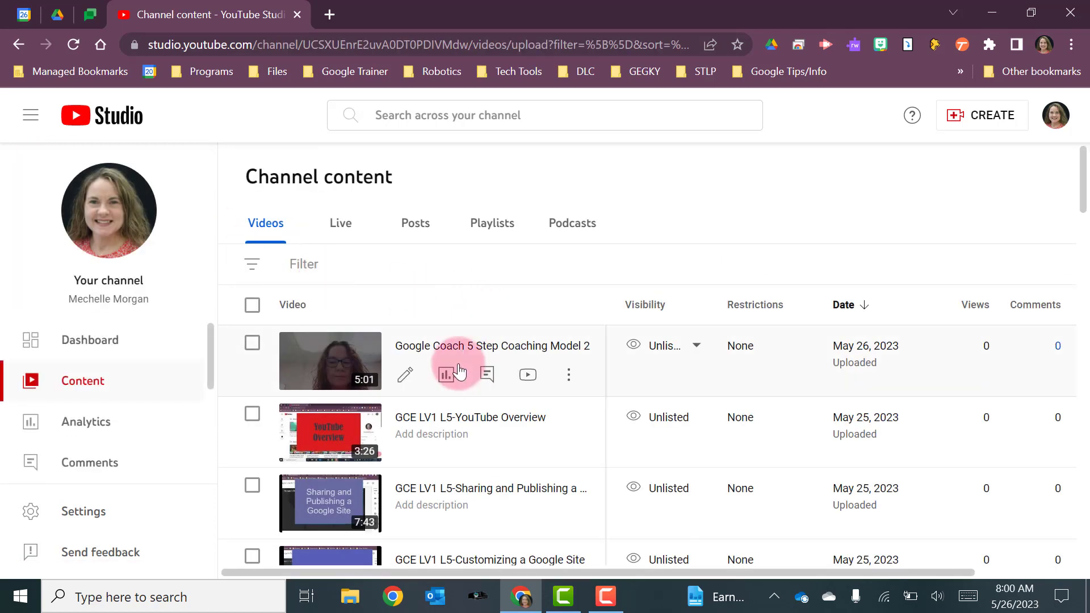
pyautogui.click(520, 384)
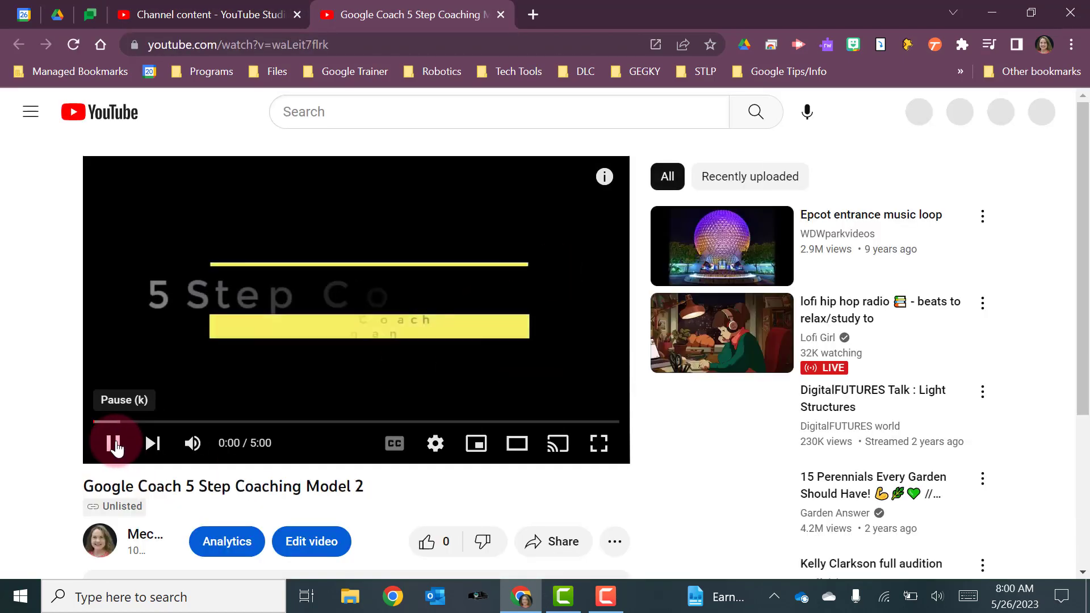
pyautogui.click(114, 445)
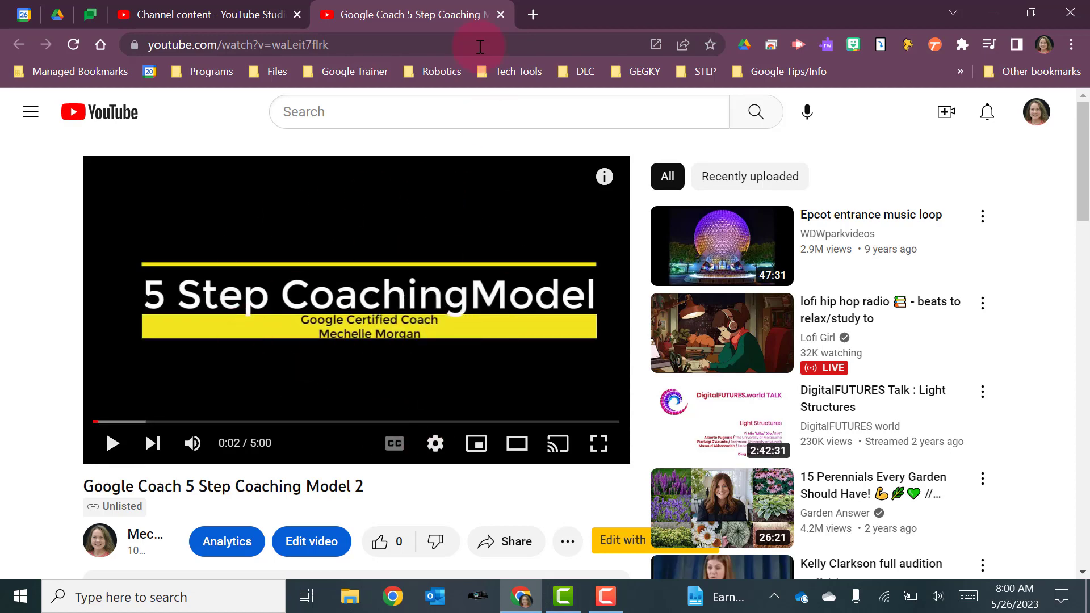
pyautogui.click(502, 13)
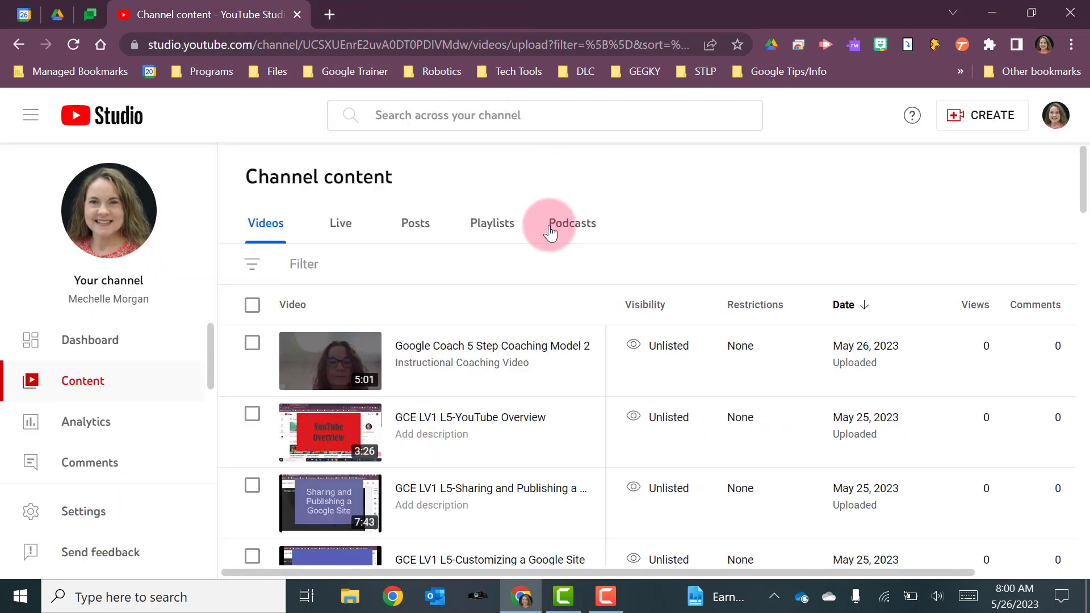
# Open the new video's options menu and close it without choosing anything.
pyautogui.moveTo(446, 347)
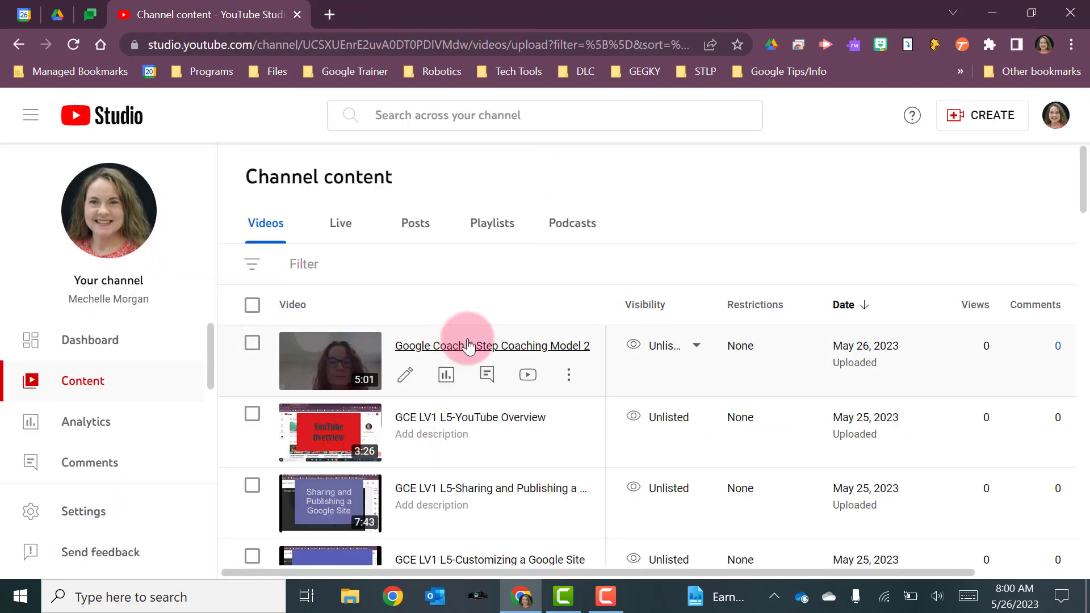
pyautogui.click(568, 377)
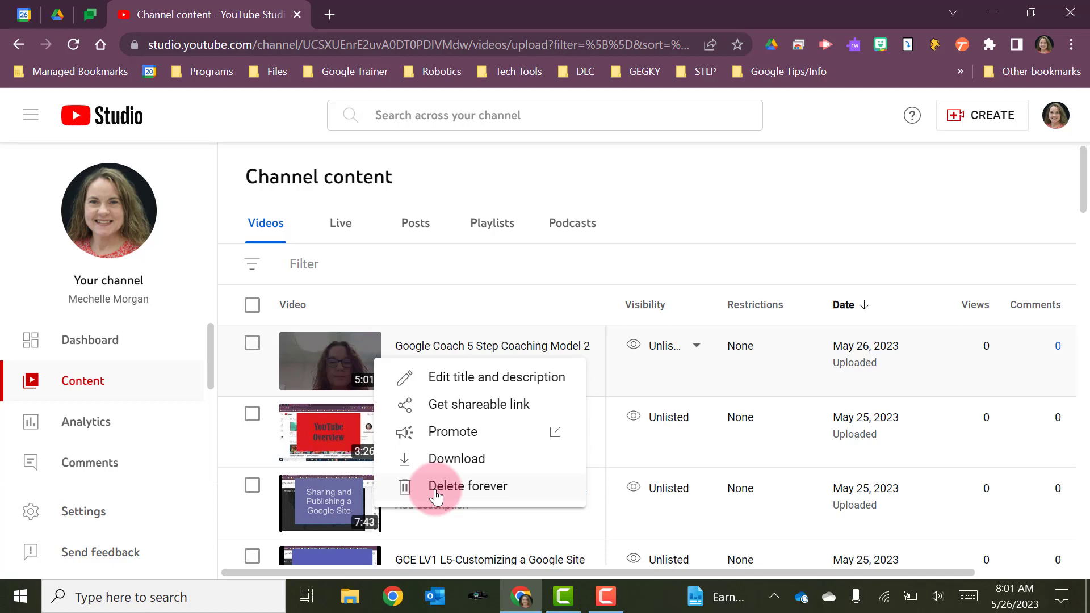
pyautogui.click(464, 298)
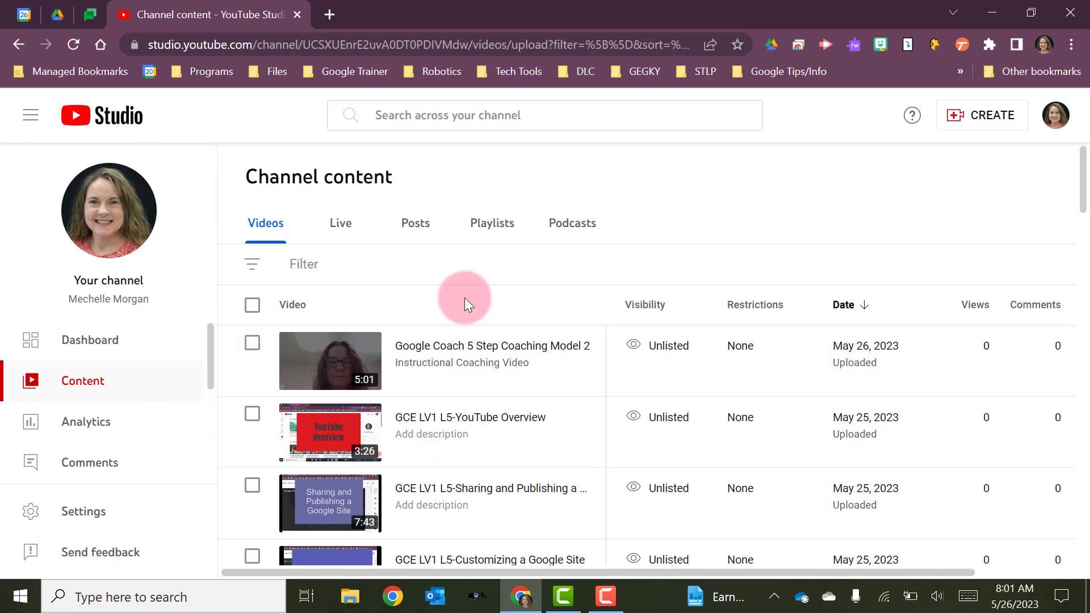
# Open the new video's details page, review its settings and expand the additional options.
pyautogui.click(405, 374)
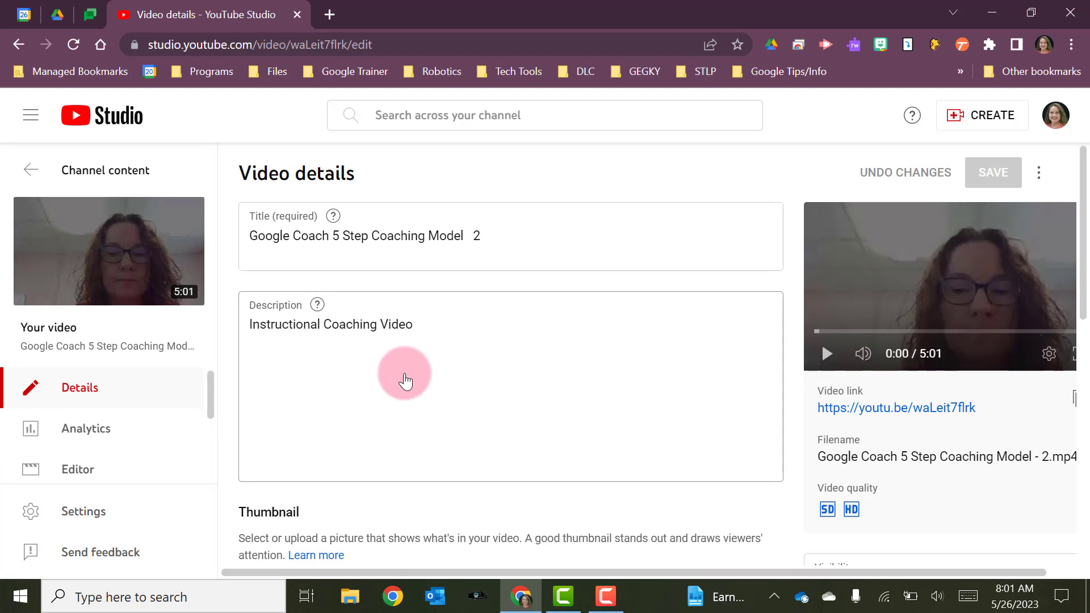
pyautogui.scroll(-1, 404, 374)
pyautogui.scroll(1, 404, 374)
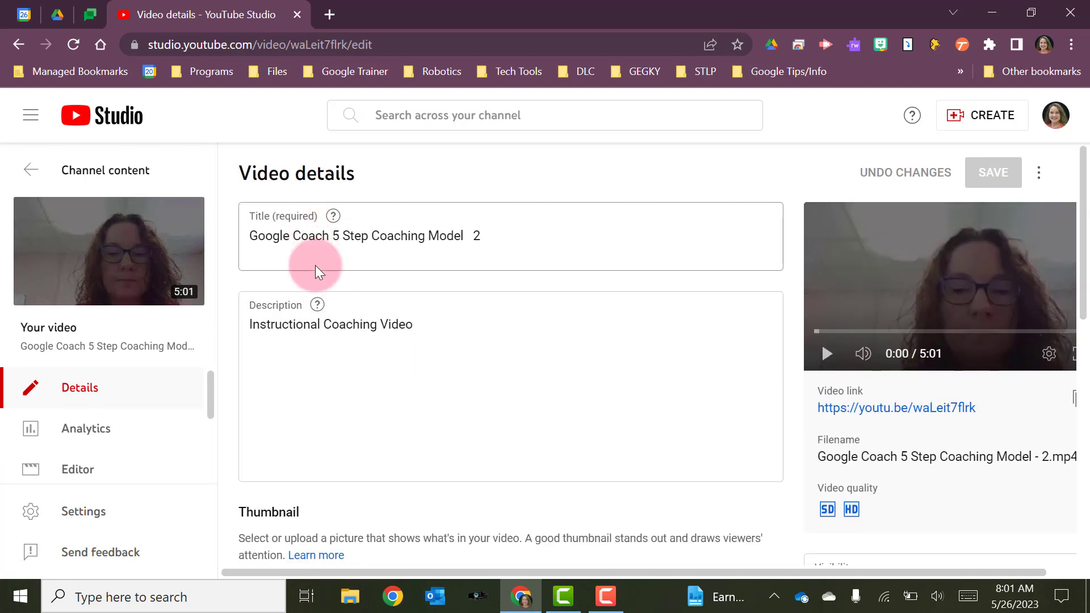
pyautogui.scroll(-6, 312, 321)
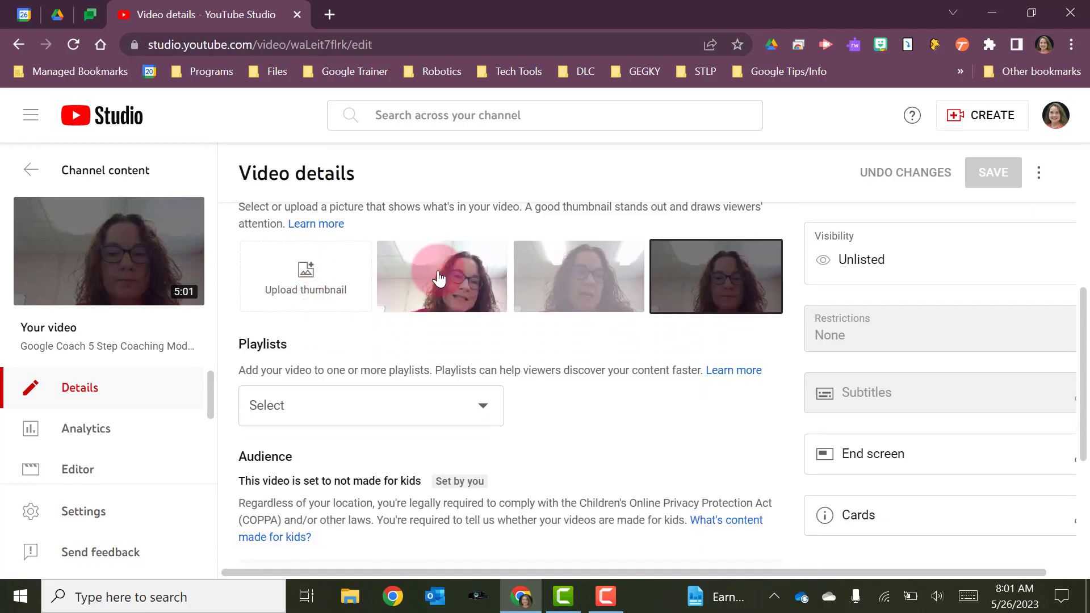
pyautogui.scroll(-4, 455, 414)
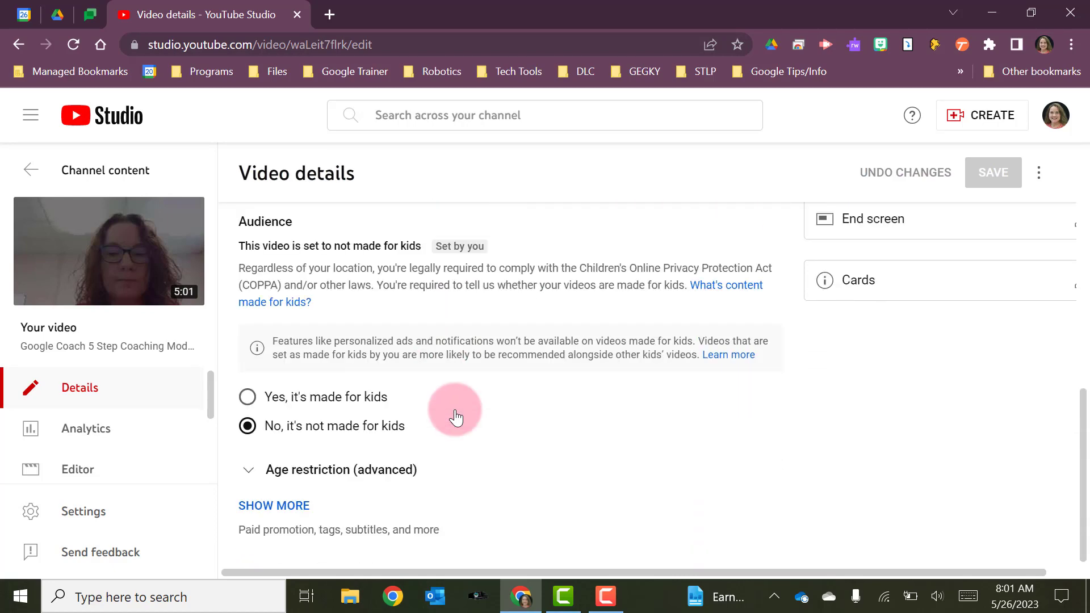
pyautogui.scroll(4, 761, 450)
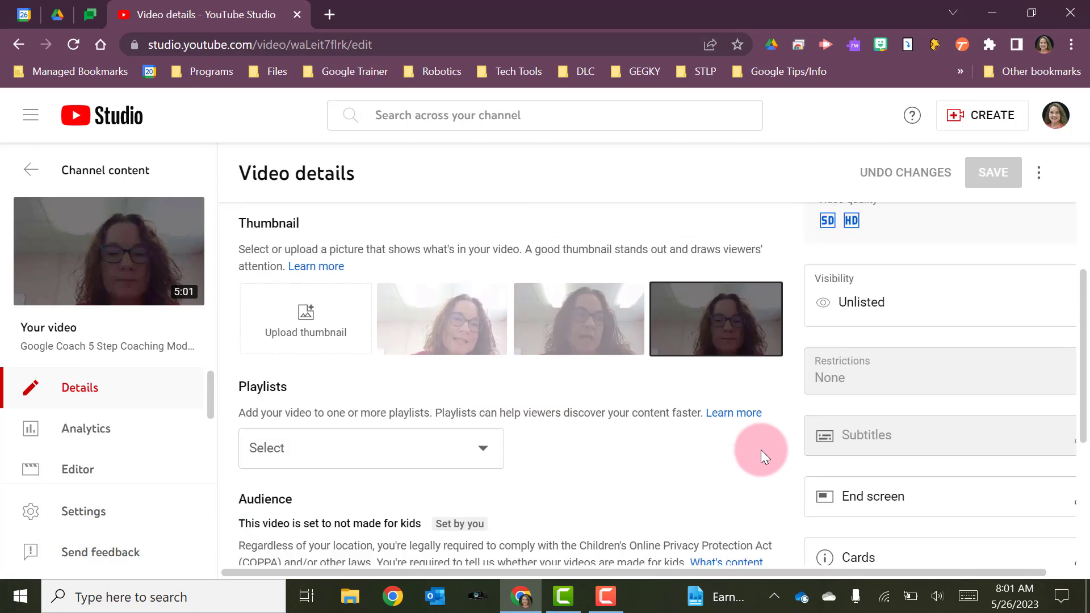
pyautogui.scroll(-1, 760, 450)
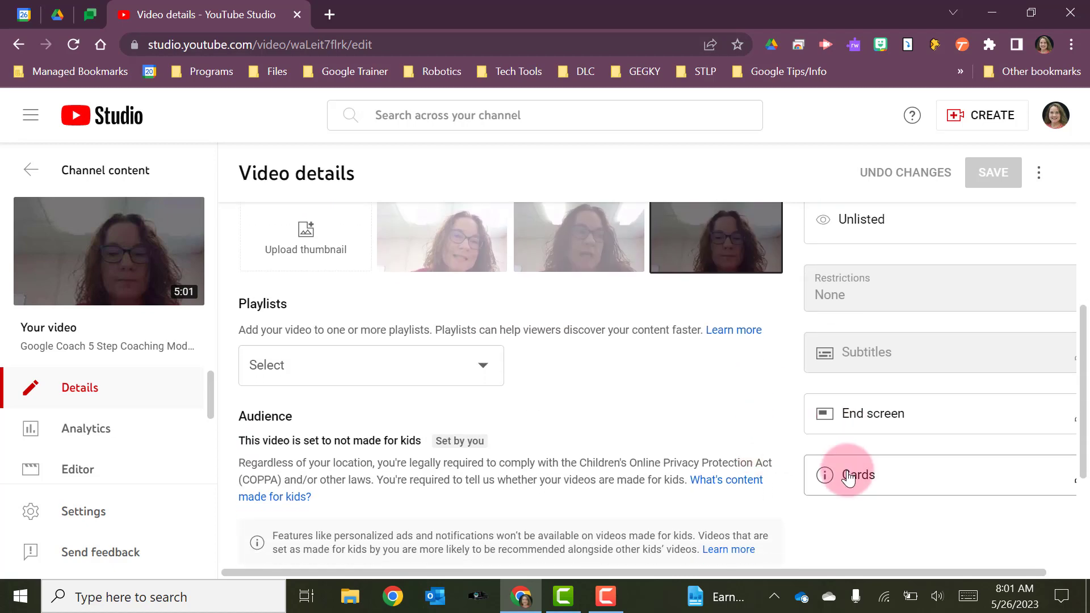
pyautogui.scroll(2, 666, 437)
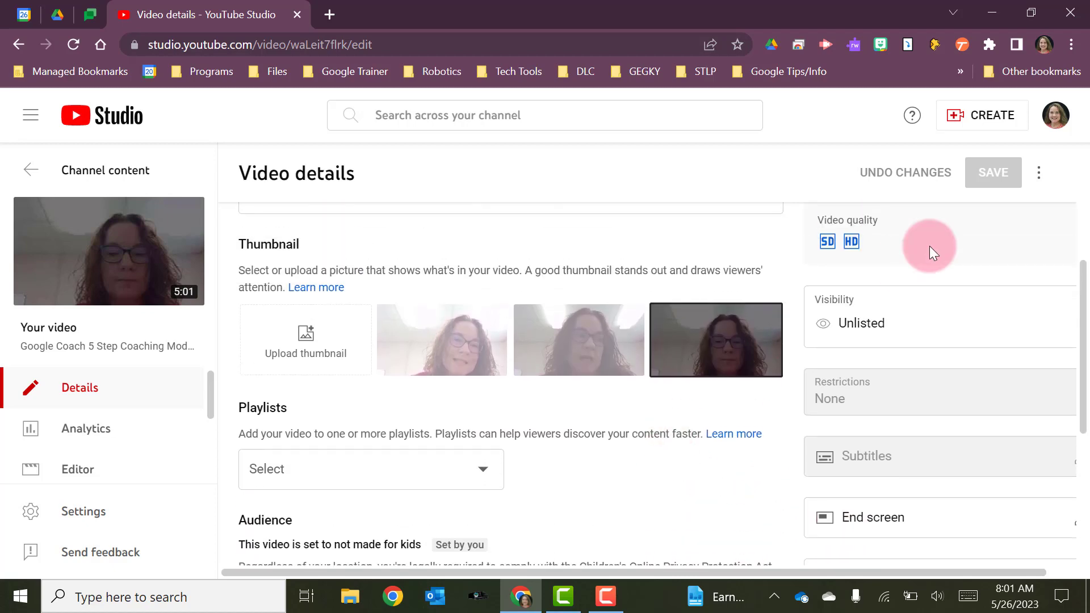
pyautogui.scroll(-5, 560, 402)
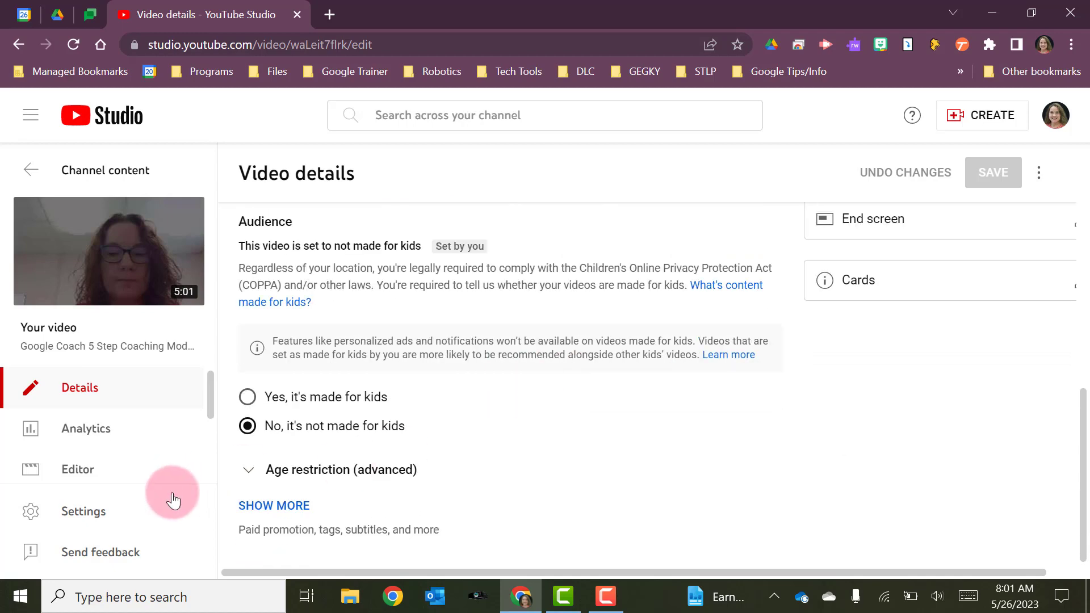
pyautogui.click(243, 514)
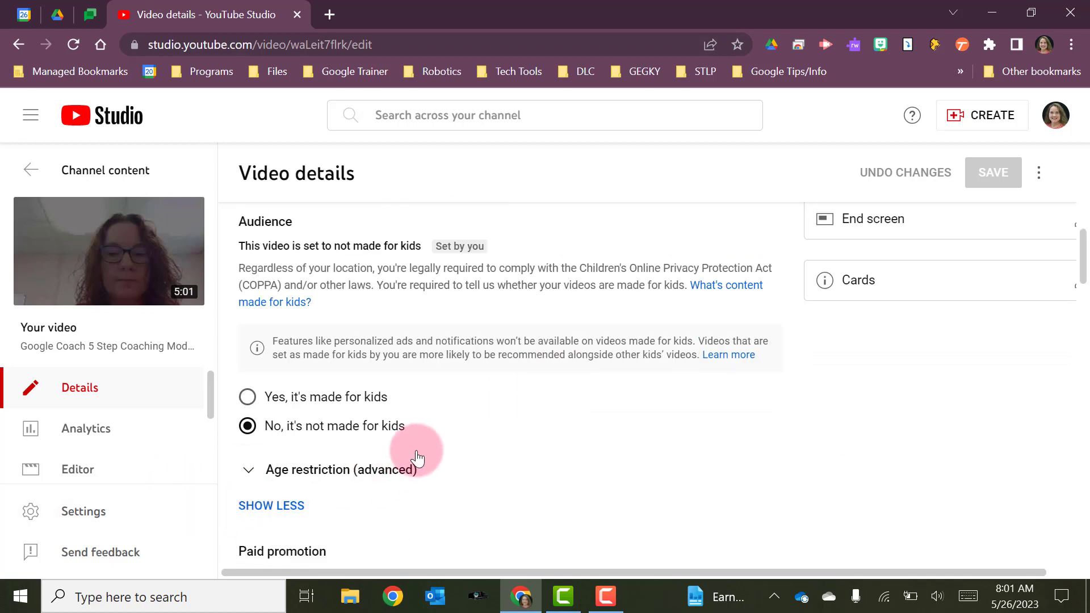
# Add the tags Technology, Educational and Google to the video's details.
pyautogui.scroll(-3, 415, 457)
pyautogui.scroll(-2, 417, 457)
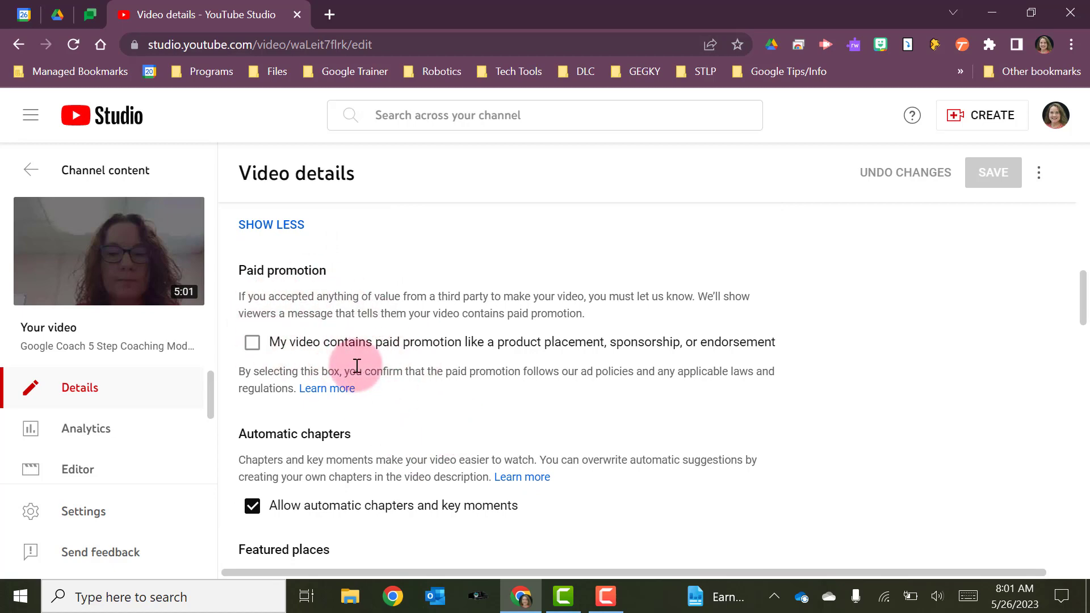
pyautogui.scroll(-3, 359, 366)
pyautogui.scroll(-2, 409, 382)
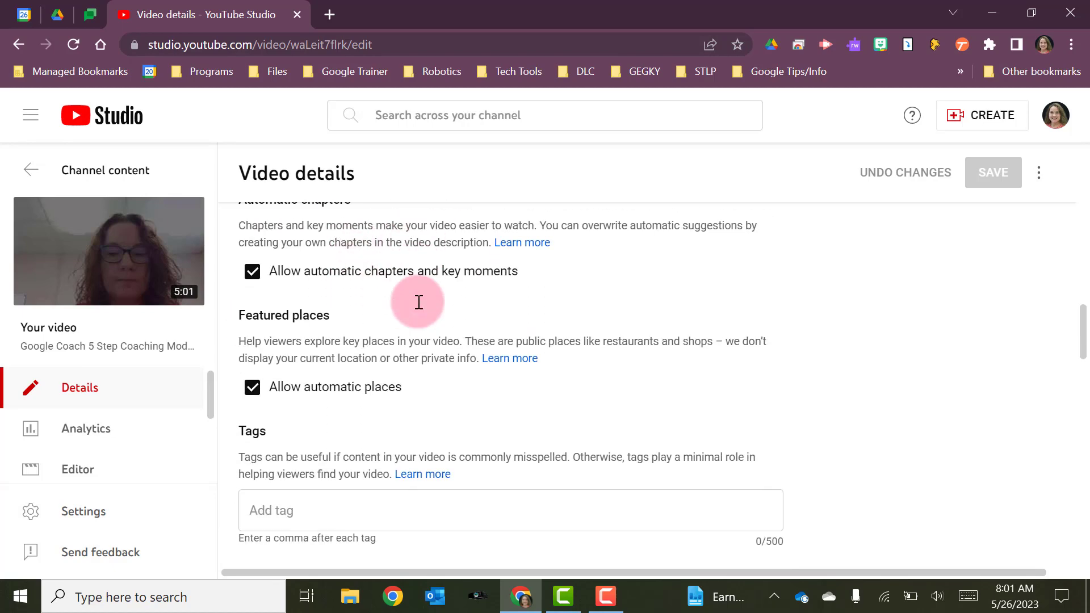
pyautogui.scroll(-3, 418, 307)
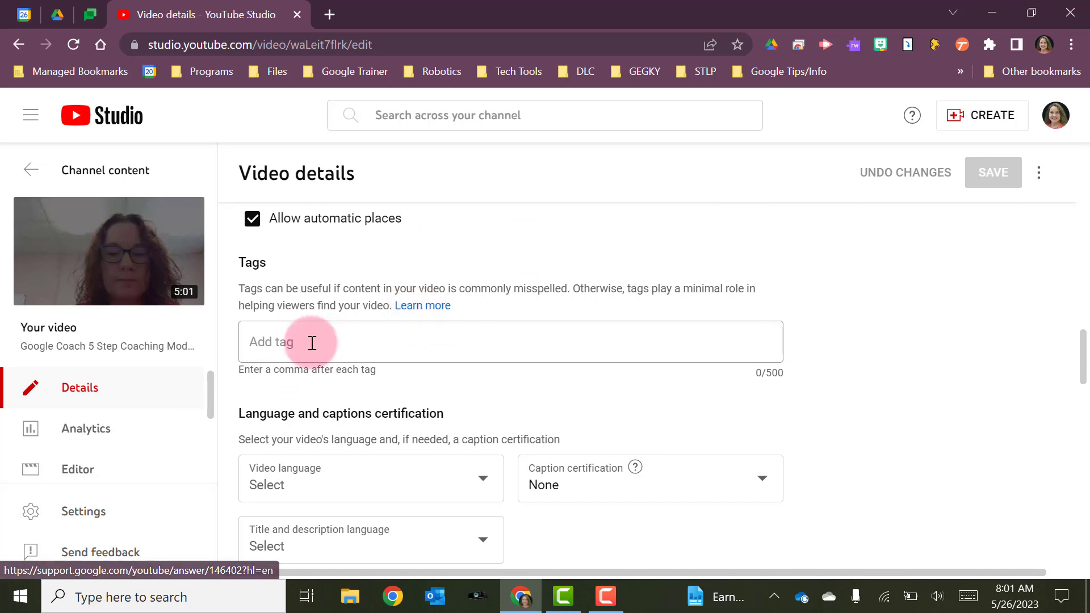
pyautogui.scroll(-1, 442, 361)
pyautogui.click(299, 304)
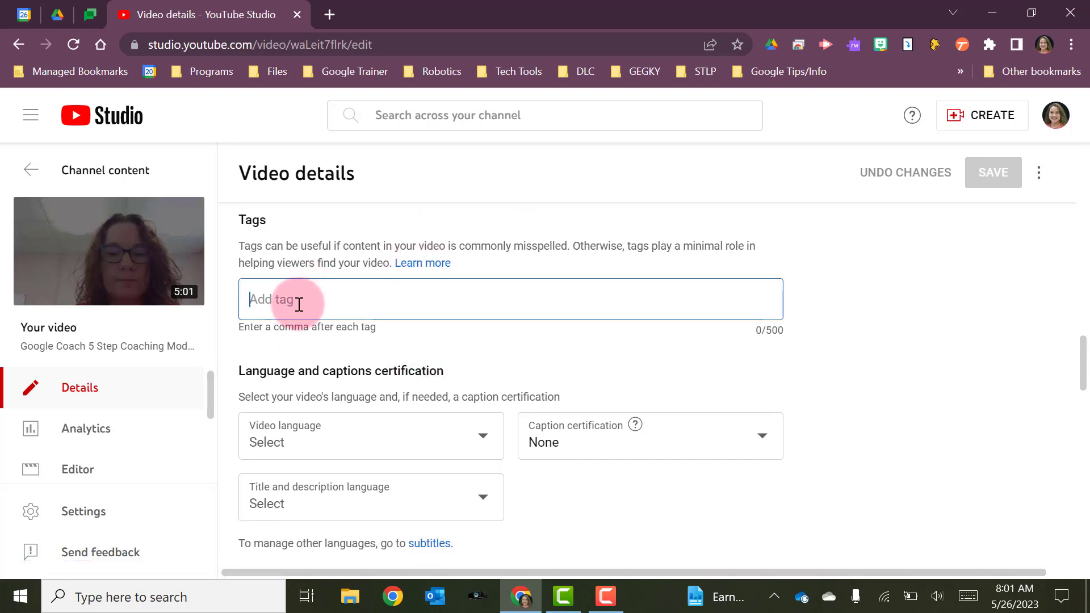
pyautogui.write('Technology')
pyautogui.press('Return')
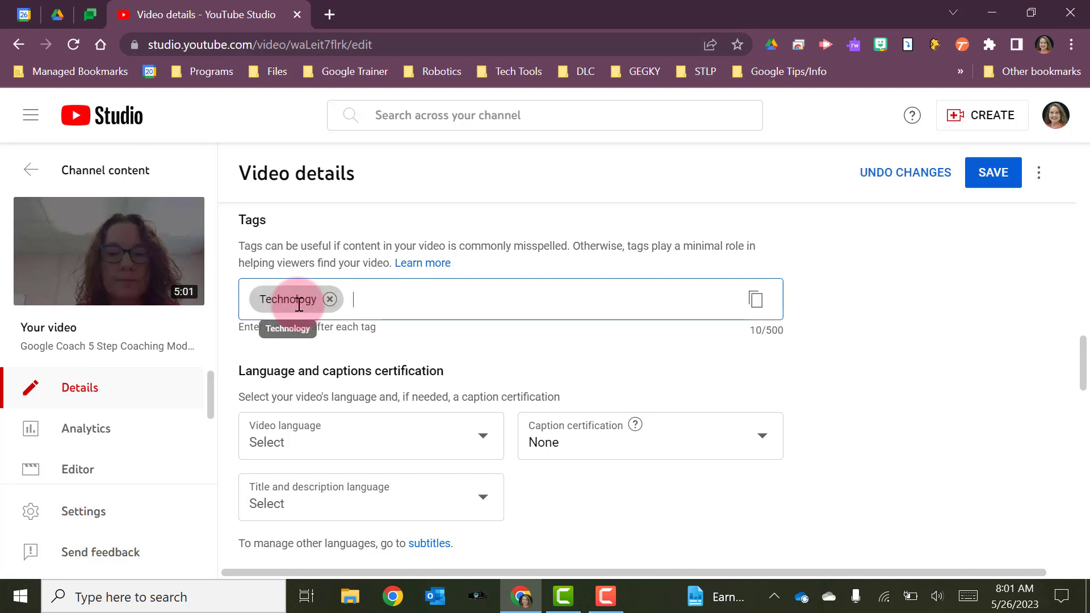
pyautogui.write('Educational')
pyautogui.press('Return')
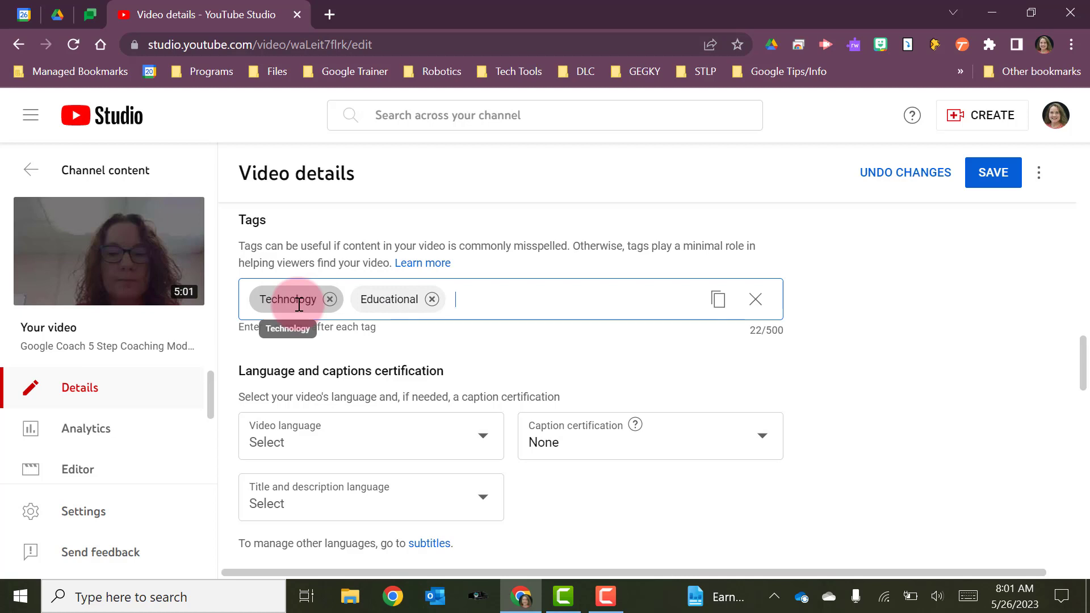
pyautogui.write('Google,')
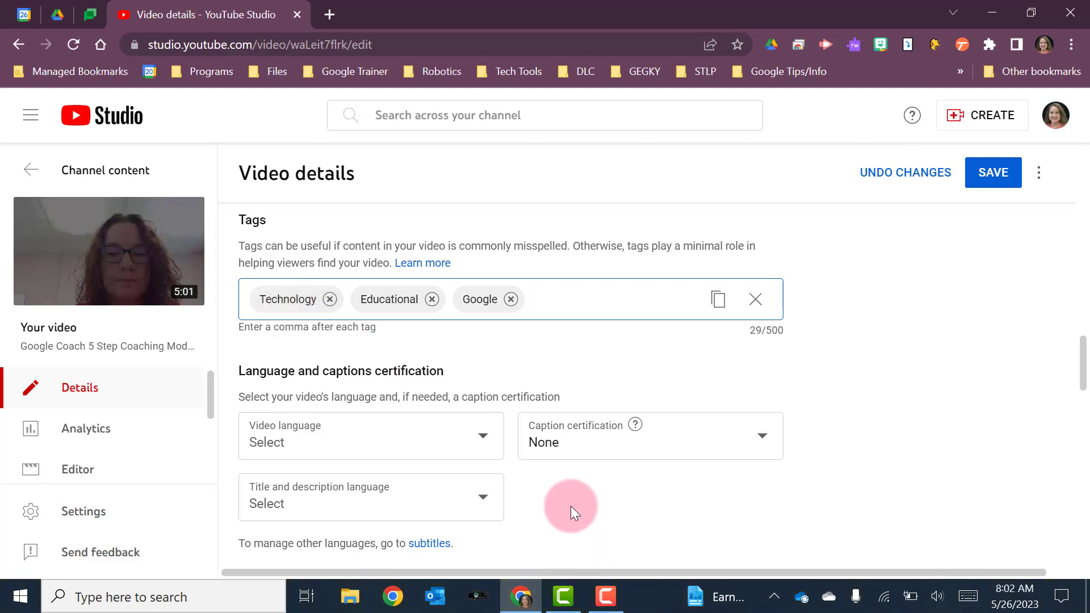
# Set the video's category to Education.
pyautogui.scroll(-4, 570, 505)
pyautogui.scroll(-1, 571, 506)
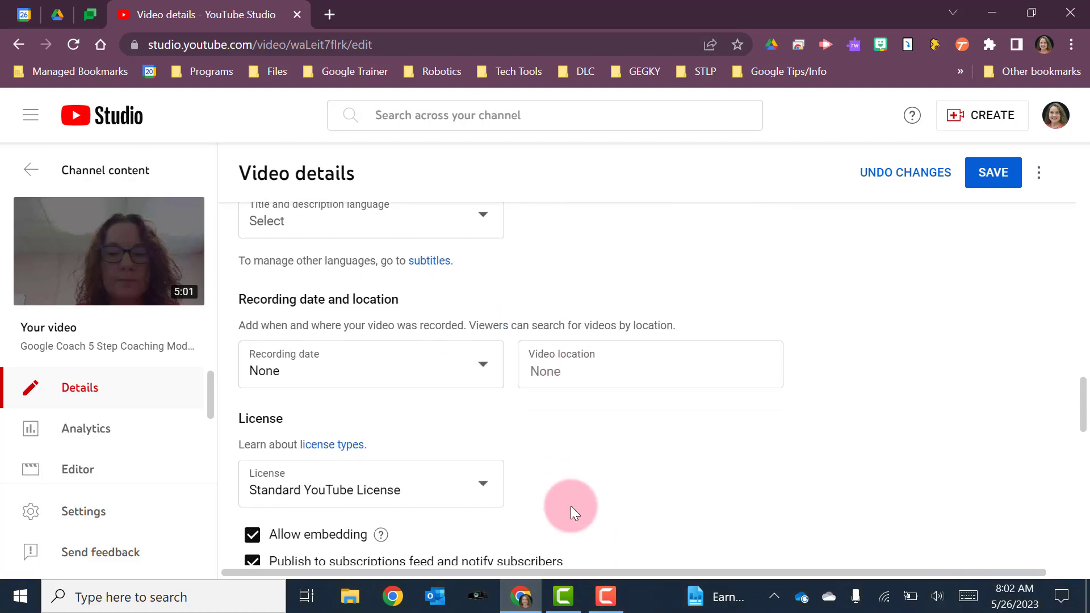
pyautogui.scroll(-1, 570, 505)
pyautogui.scroll(-5, 570, 505)
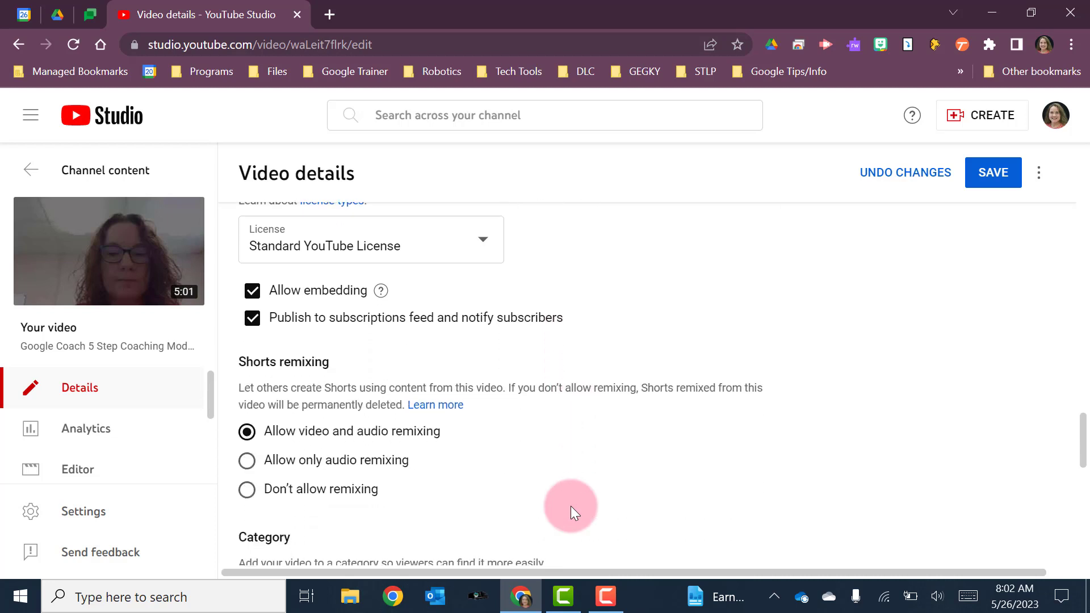
pyautogui.scroll(-3, 570, 505)
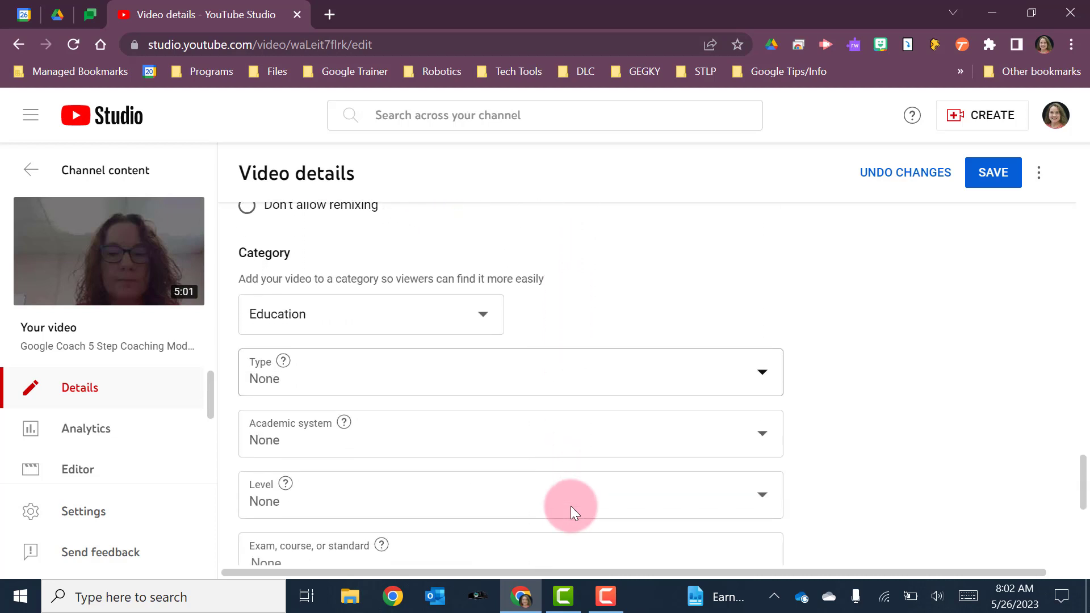
pyautogui.click(479, 311)
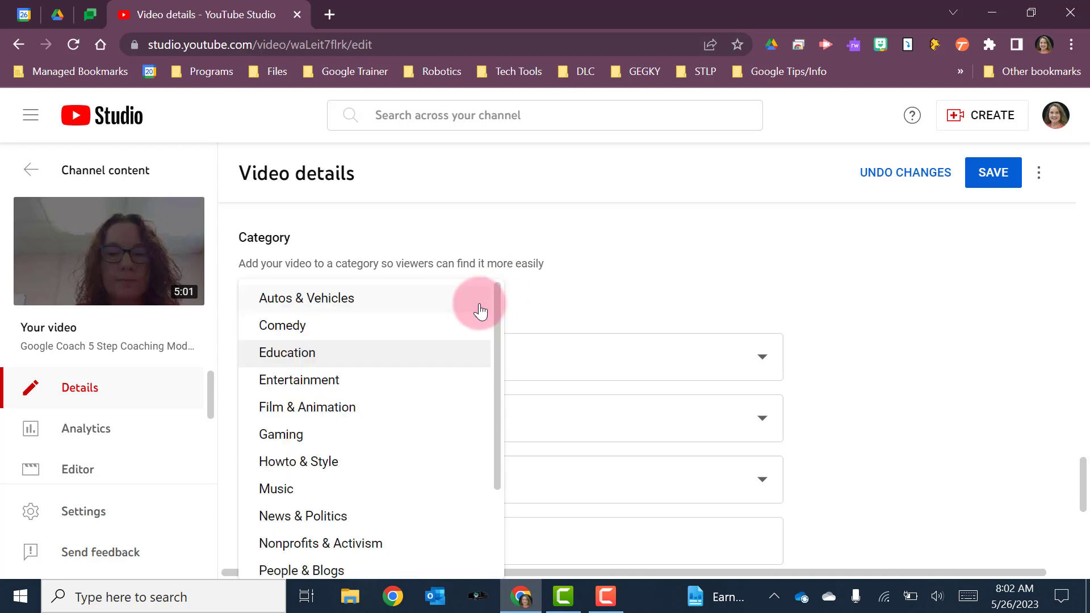
pyautogui.click(435, 357)
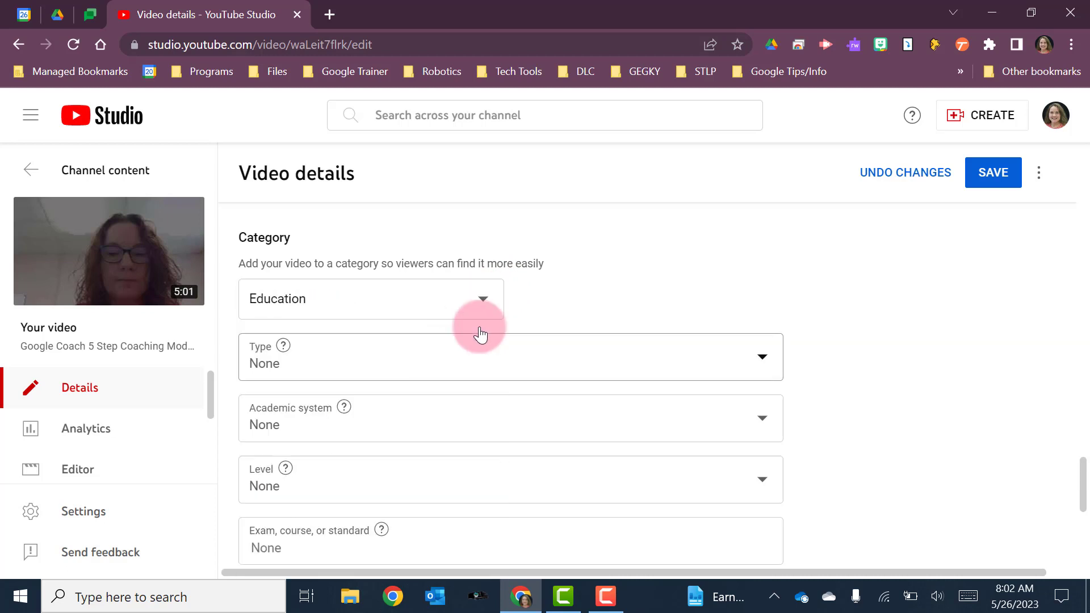
# Save the changes to the video's details.
pyautogui.scroll(-2, 580, 316)
pyautogui.scroll(-4, 579, 315)
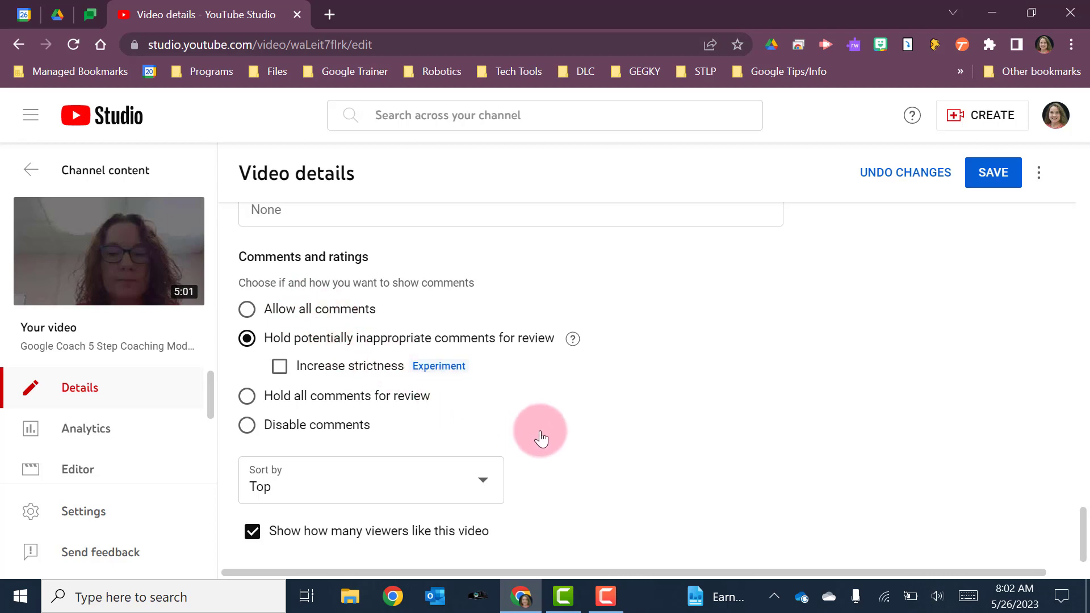
pyautogui.scroll(15, 541, 437)
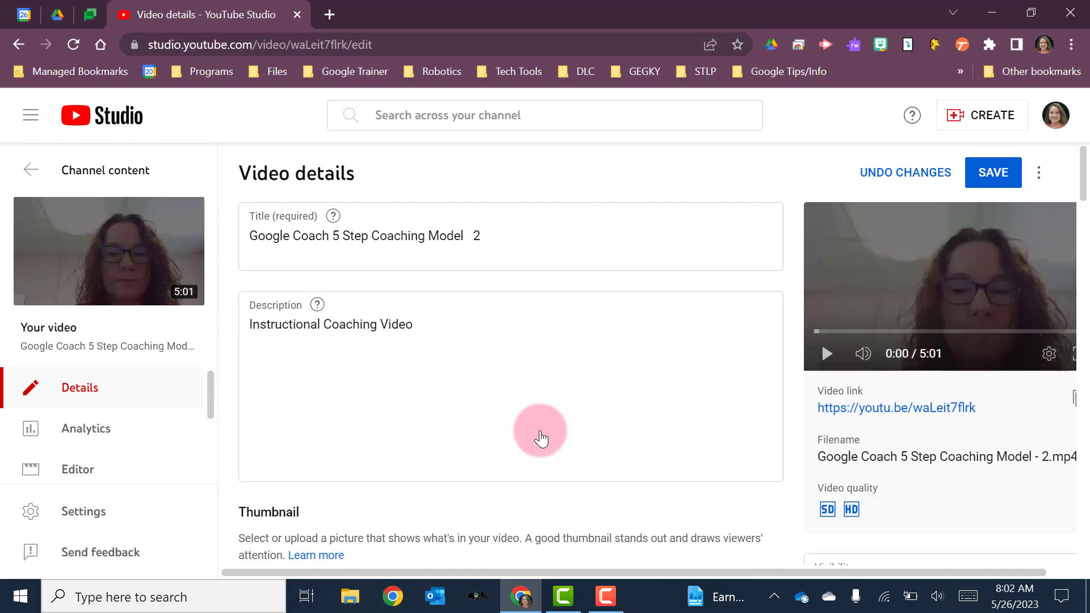
pyautogui.click(988, 173)
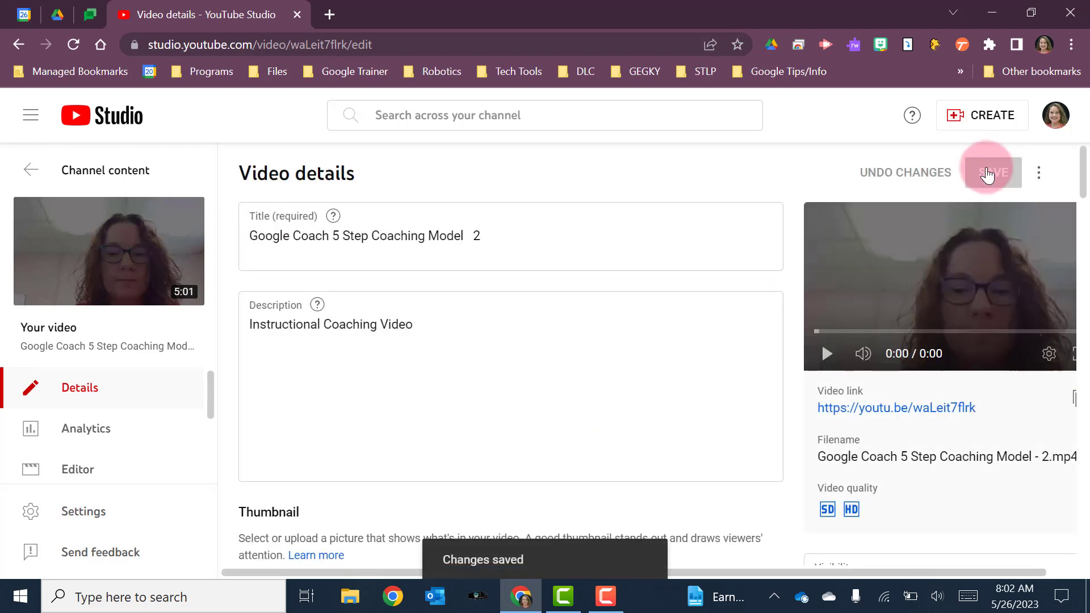